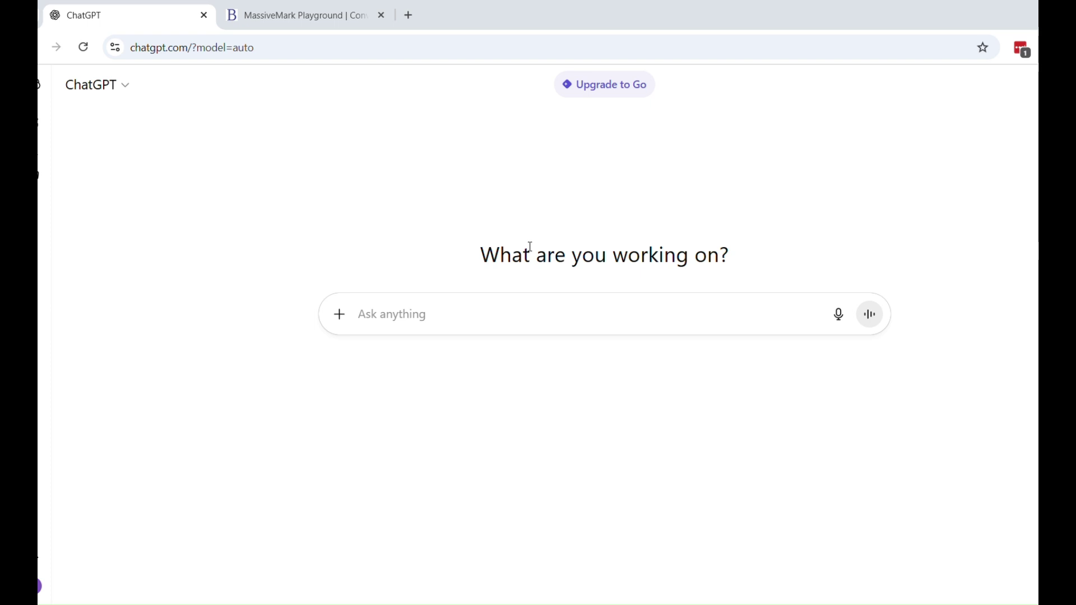
# Switch to the MassiveMark Playground page and read its notice about ChatGPT formula output formatting
pyautogui.click(328, 15)
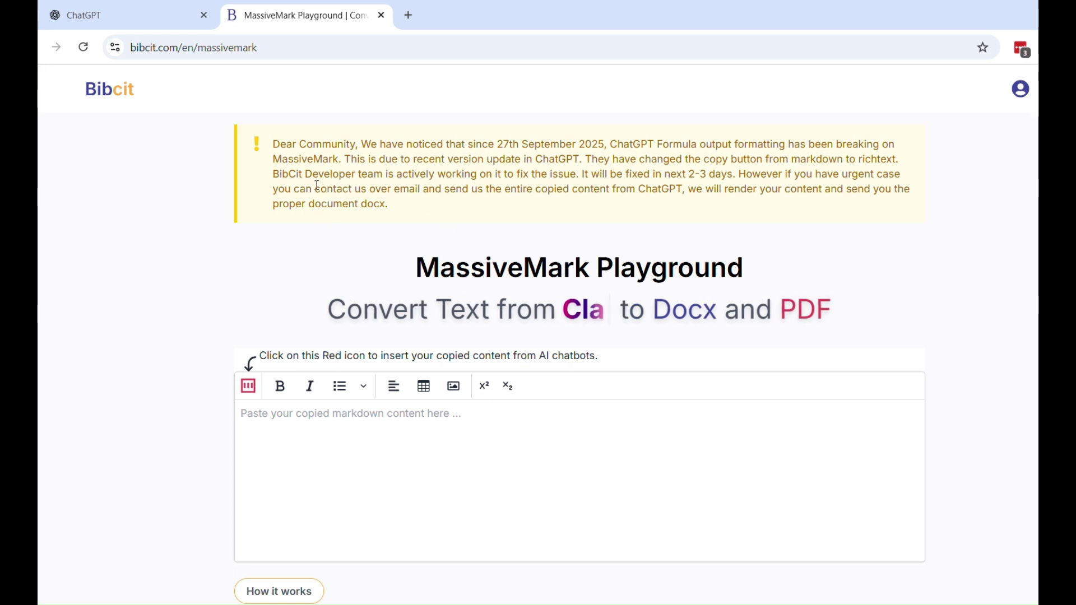
pyautogui.moveTo(316, 190); pyautogui.dragTo(914, 216)
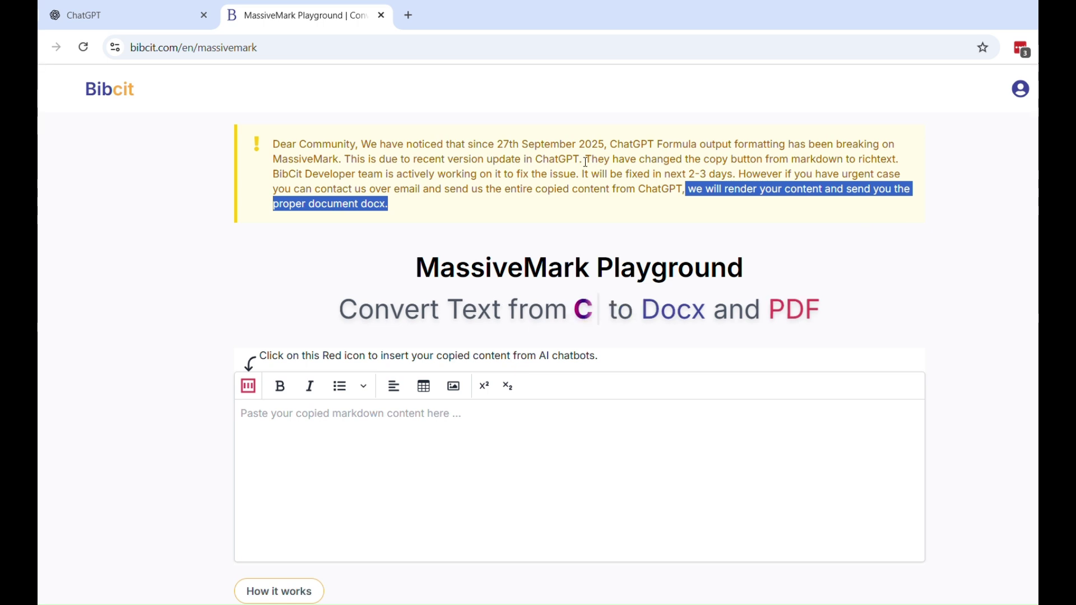
pyautogui.click(491, 218)
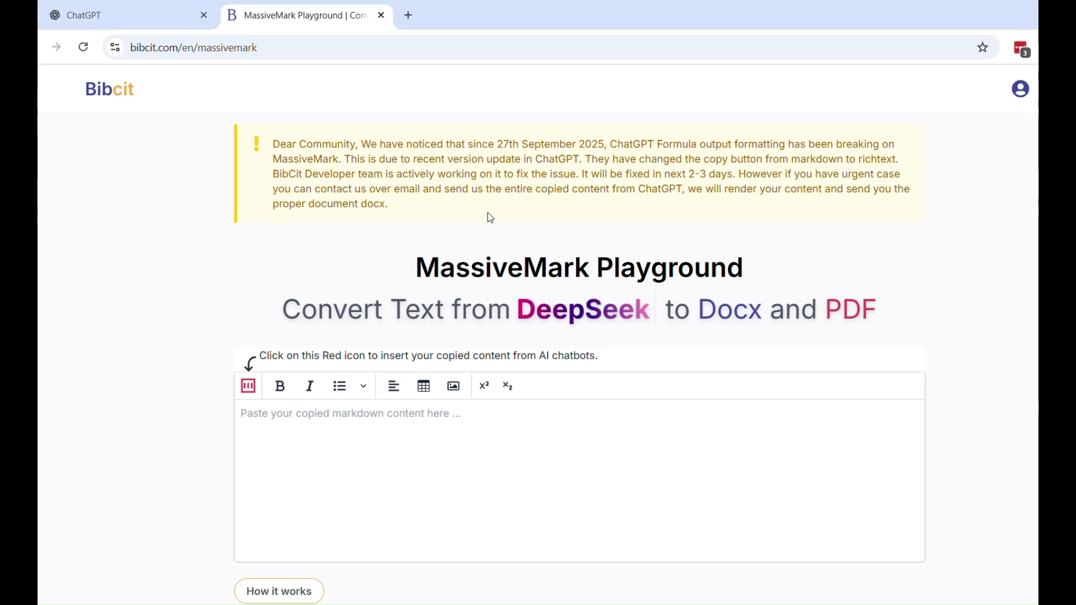
# In ChatGPT, write the prompt "Give me a cheatsheet of matrices, determinants and integration formula for my exam."
pyautogui.click(134, 21)
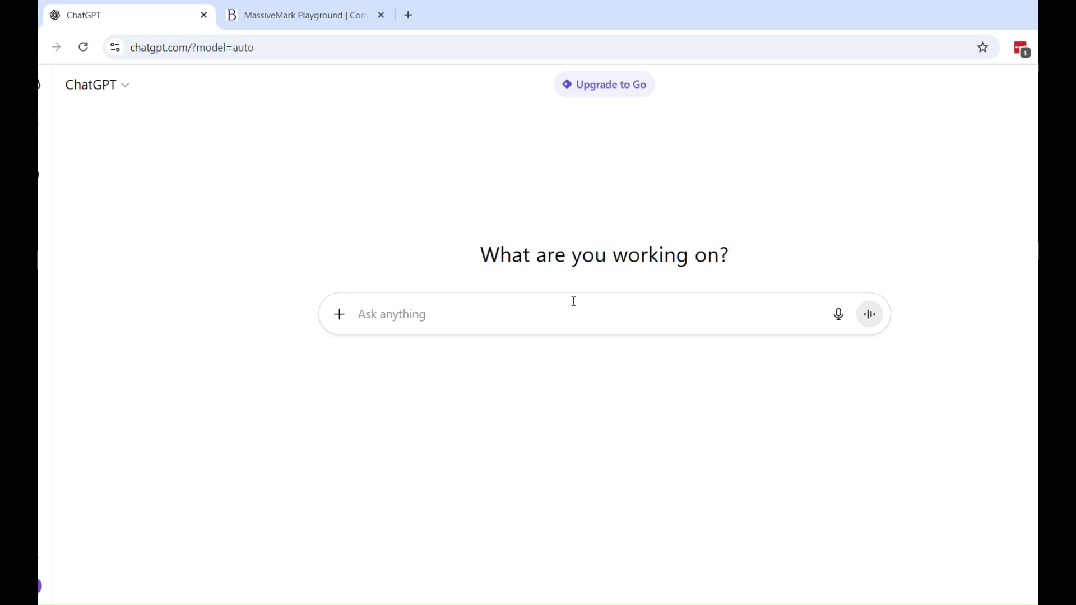
pyautogui.write('Give me ')
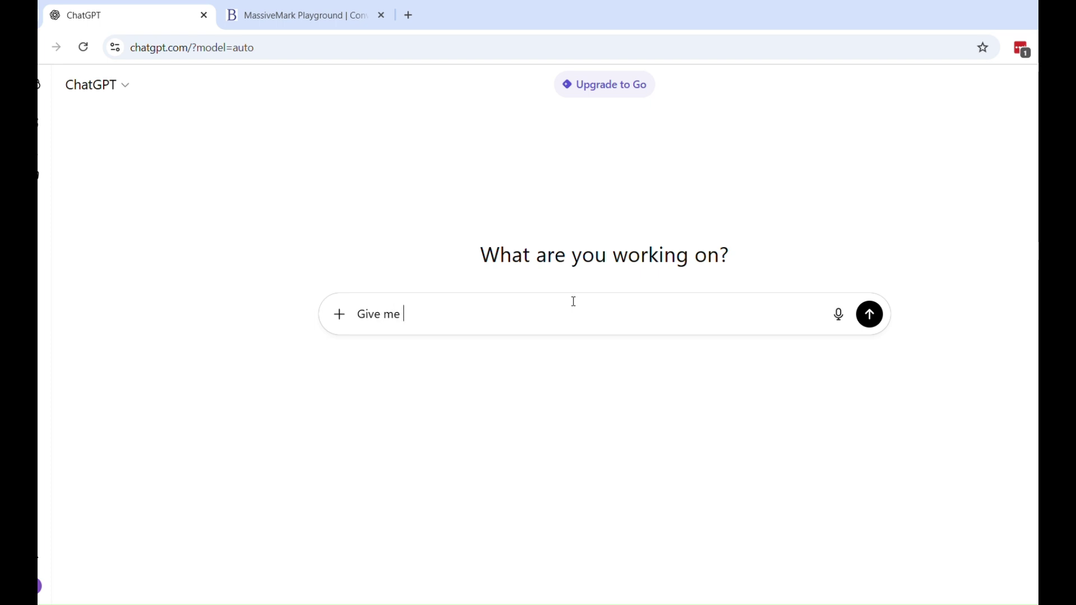
pyautogui.write('a cheatsheet of')
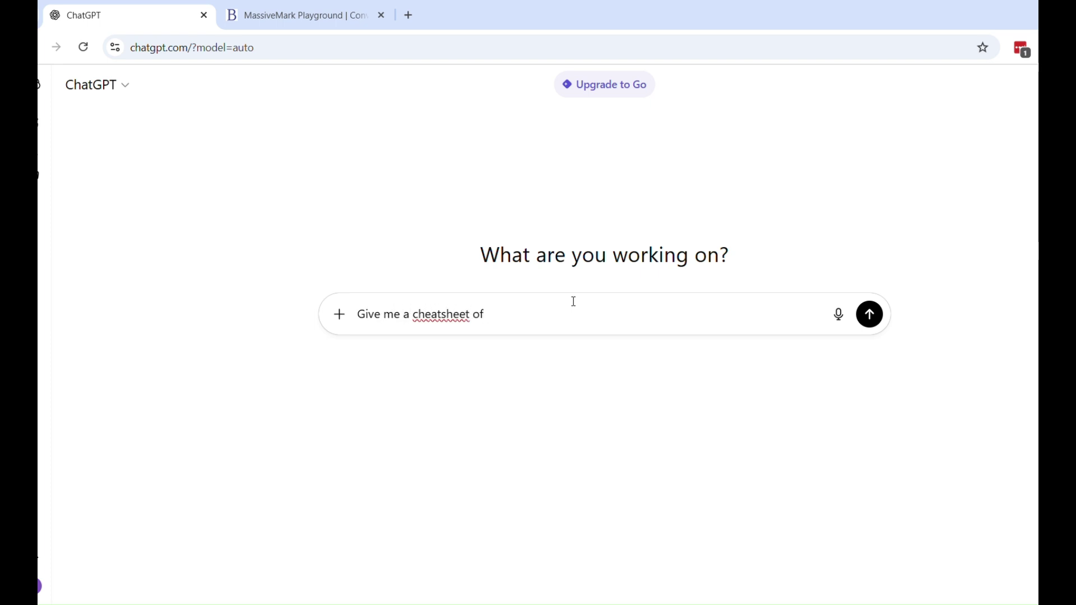
pyautogui.write(' matrices, determinancts and')
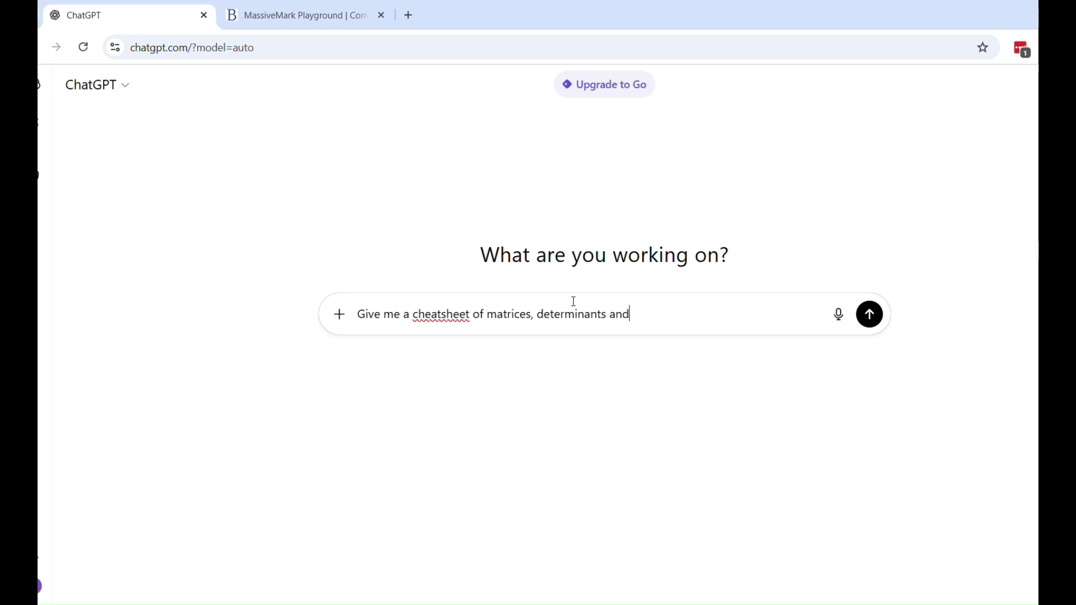
pyautogui.write(' integration formula for my ex')
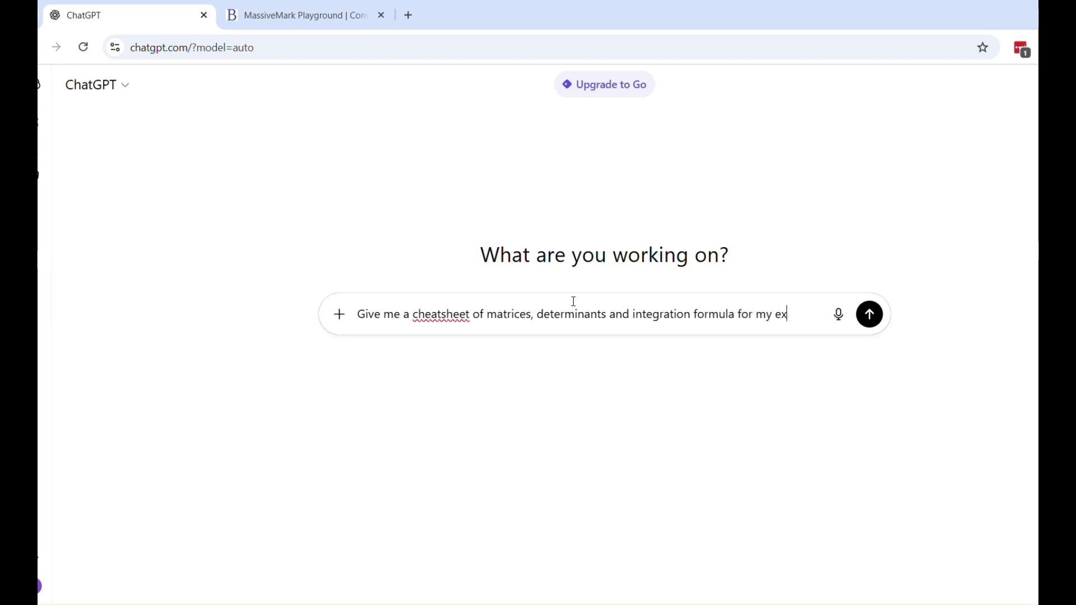
pyautogui.write('am.')
# Add "Make sure to give me output as markdown with proper syntax." to the prompt and send it
pyautogui.write('Make sure to ')
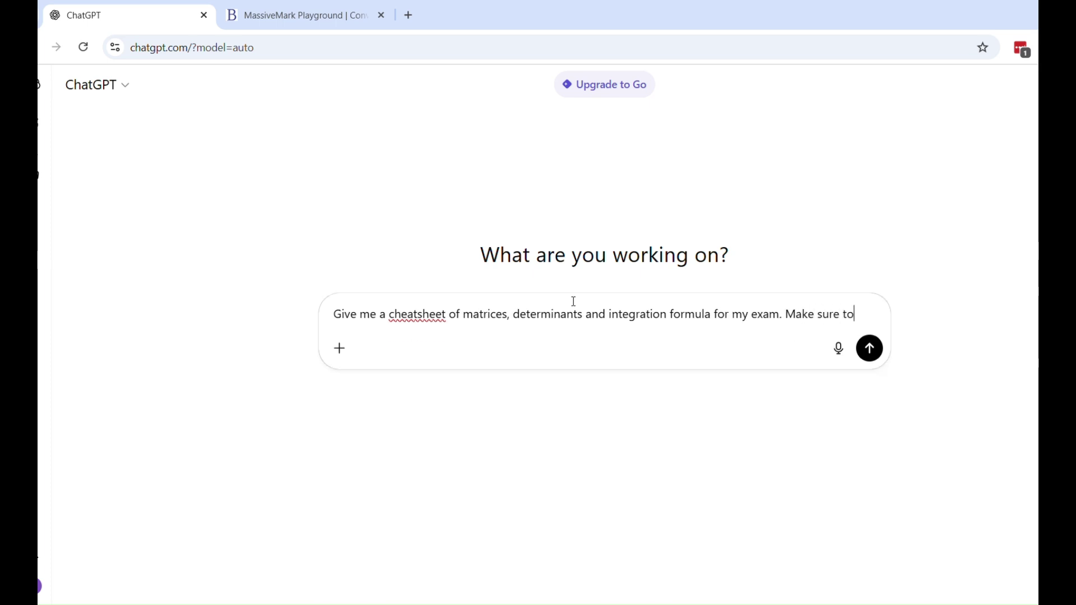
pyautogui.write('give me output as')
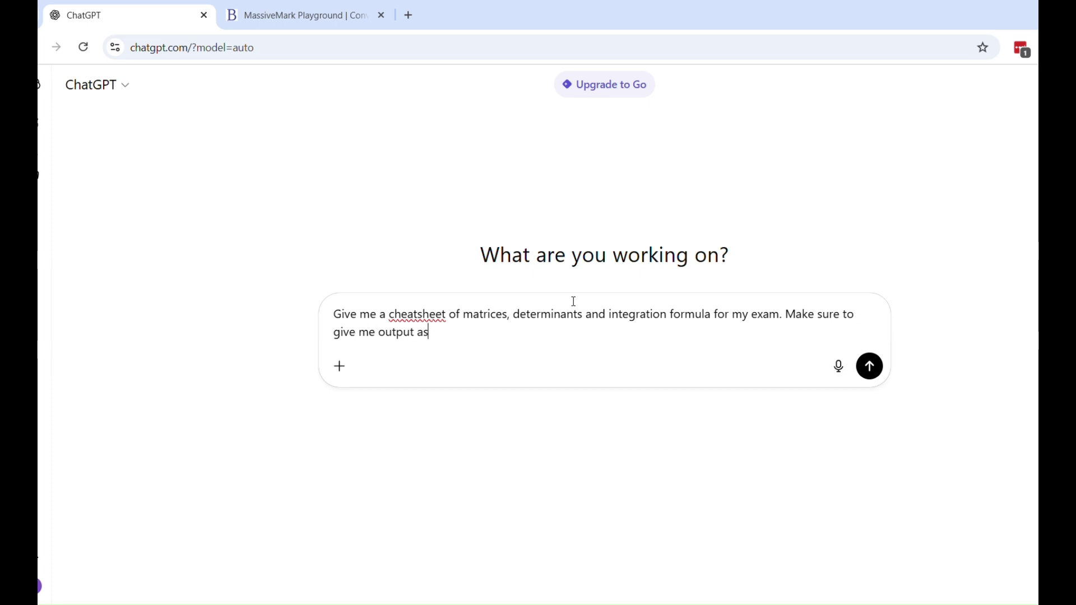
pyautogui.write(' markdown with proper synt')
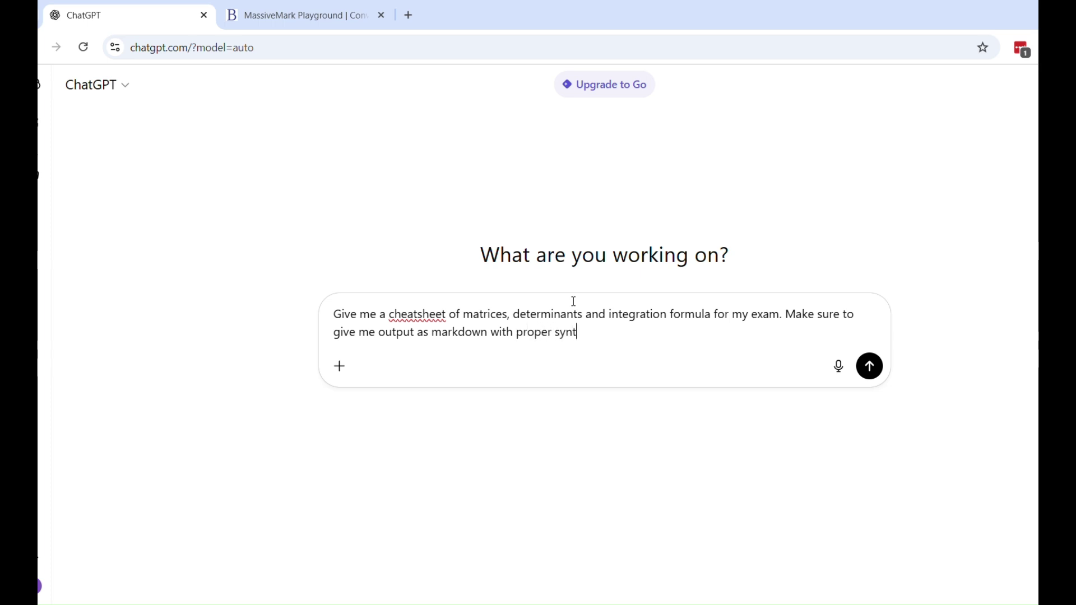
pyautogui.write('ax.')
pyautogui.moveTo(788, 312); pyautogui.dragTo(804, 329)
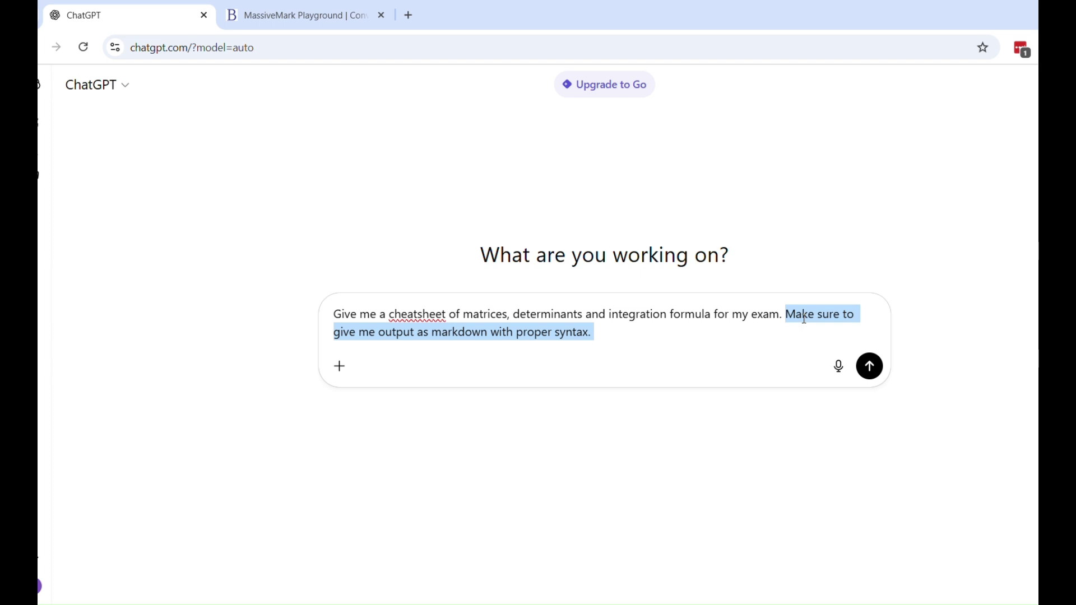
pyautogui.click(677, 333)
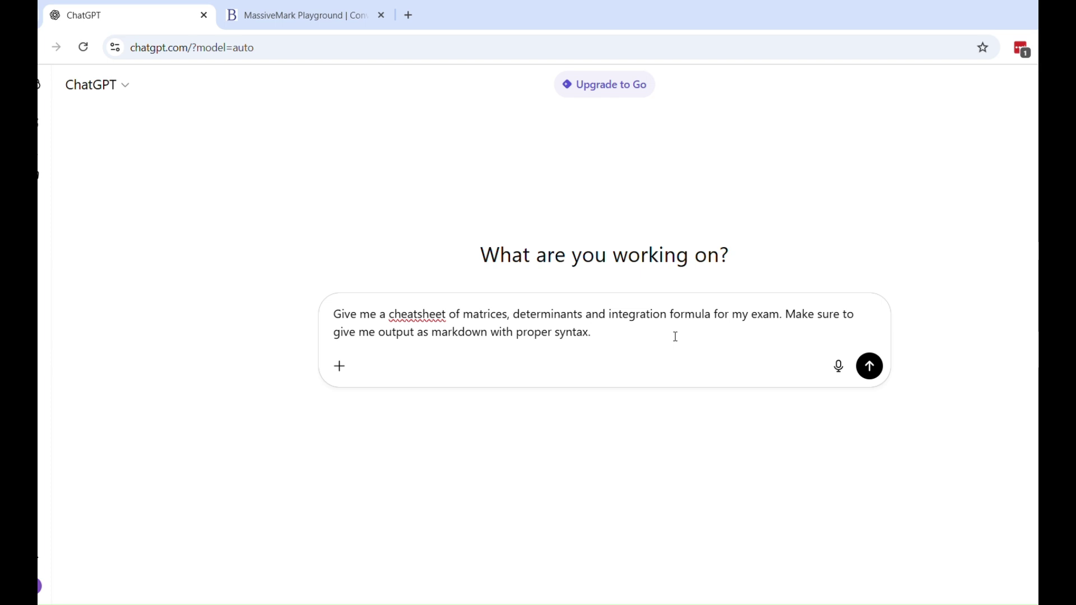
pyautogui.moveTo(670, 334); pyautogui.dragTo(779, 309)
pyautogui.click(779, 309)
pyautogui.click(869, 367)
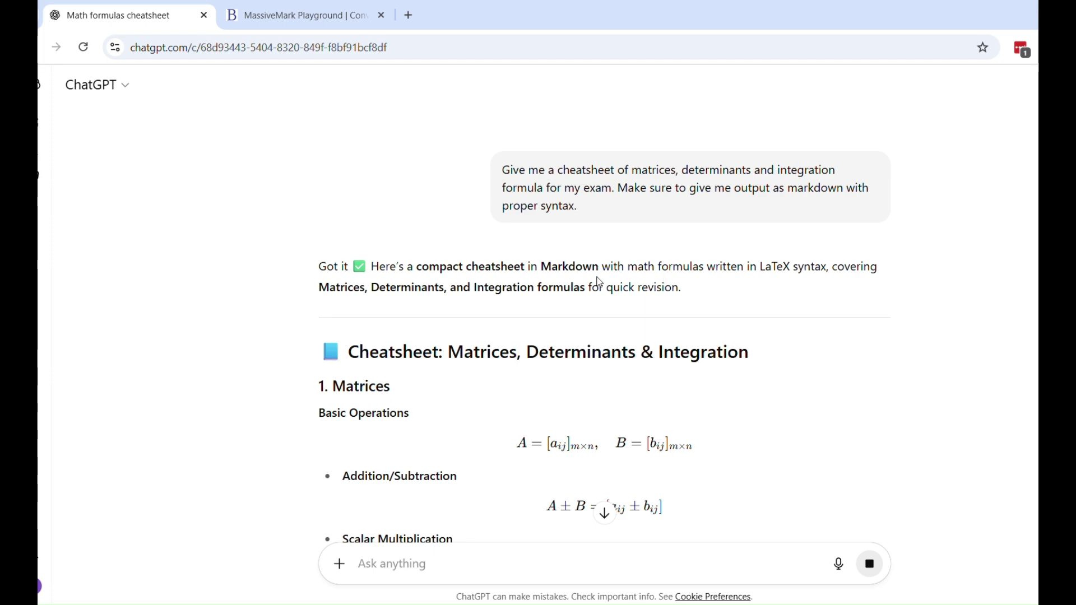
# Go through the generated cheatsheet to its end and copy the whole response
pyautogui.scroll(-8, 617, 278)
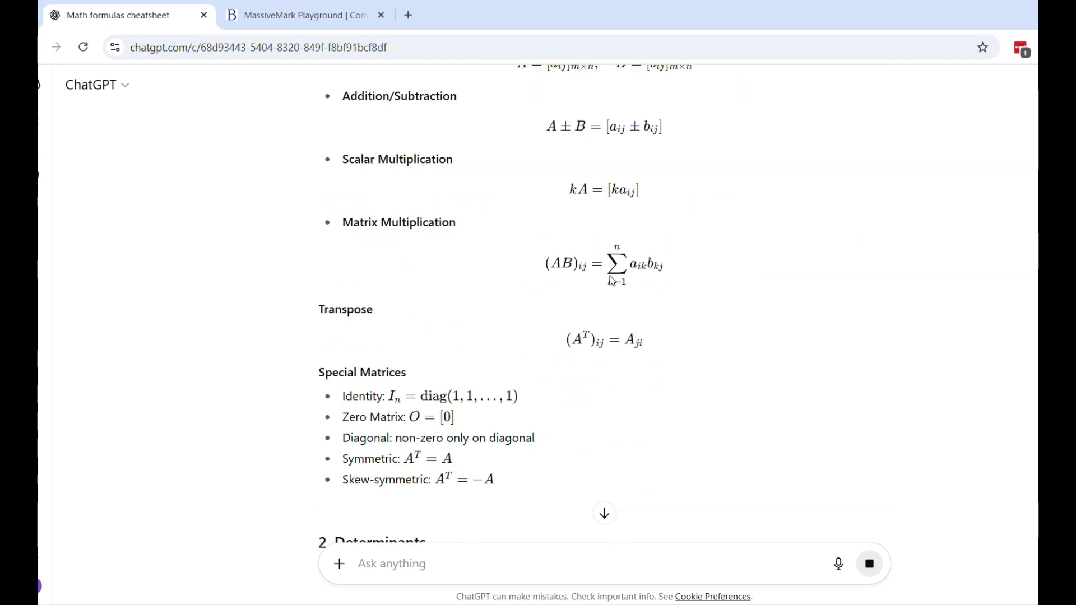
pyautogui.scroll(-20, 617, 279)
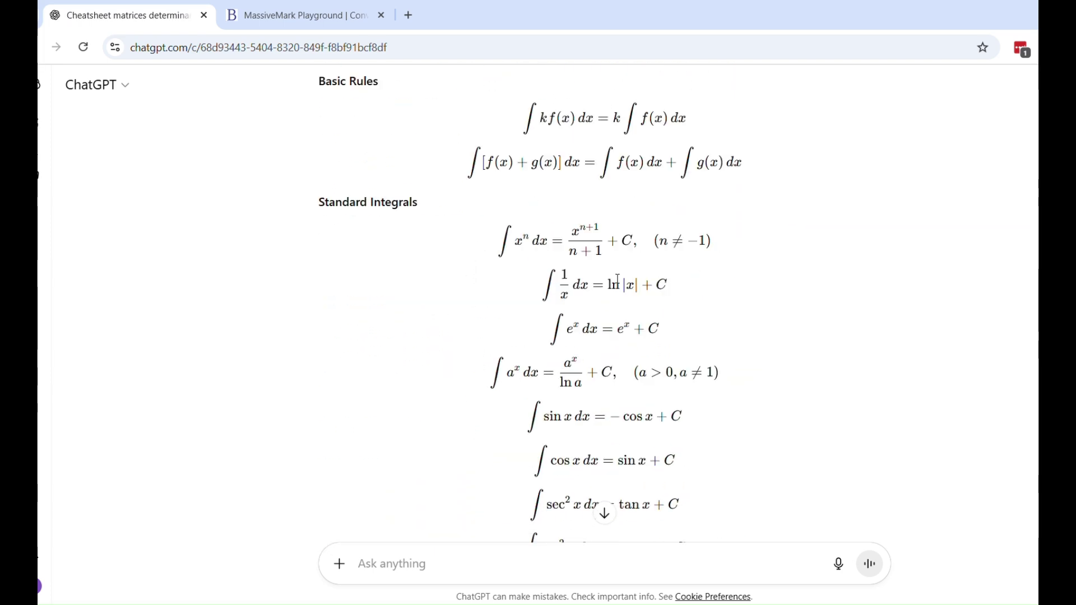
pyautogui.scroll(-3, 619, 284)
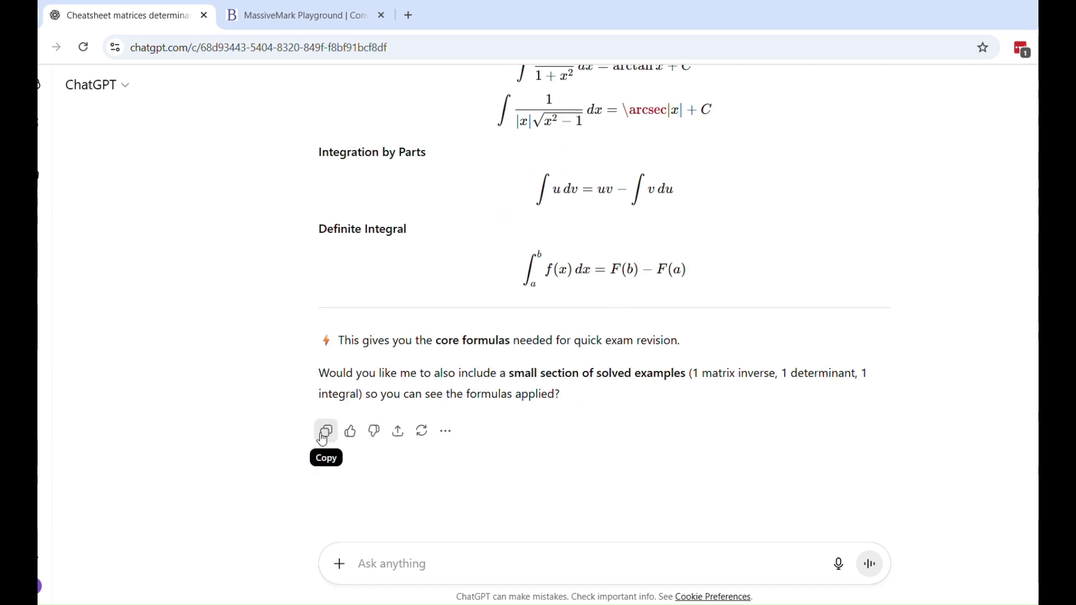
pyautogui.click(446, 432)
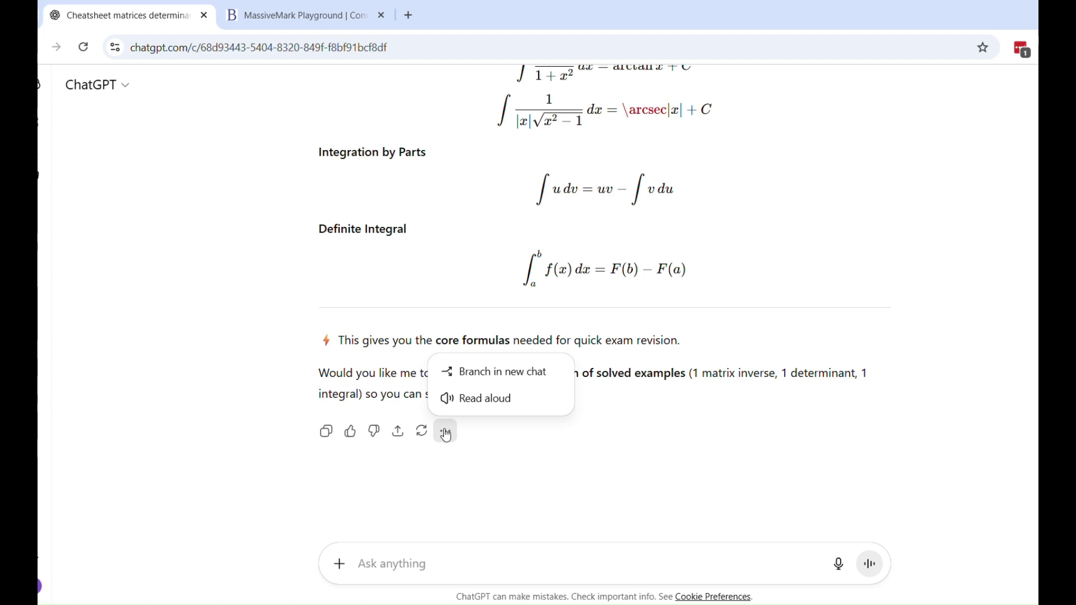
pyautogui.click(326, 432)
pyautogui.click(326, 433)
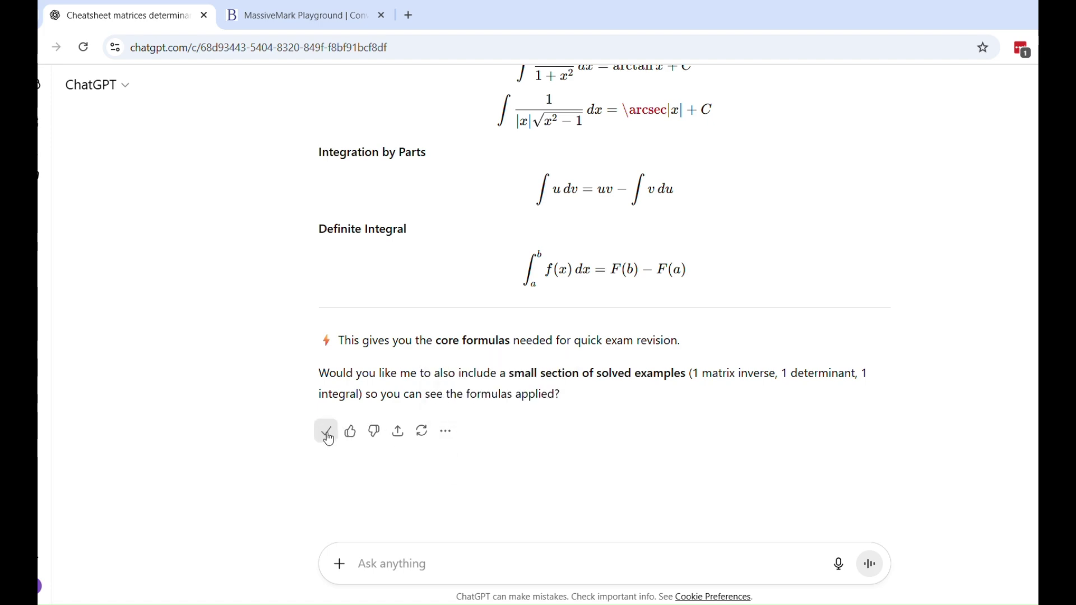
# Paste the copied cheatsheet as markdown into the MassiveMark Playground and insert it into the editor
pyautogui.click(296, 15)
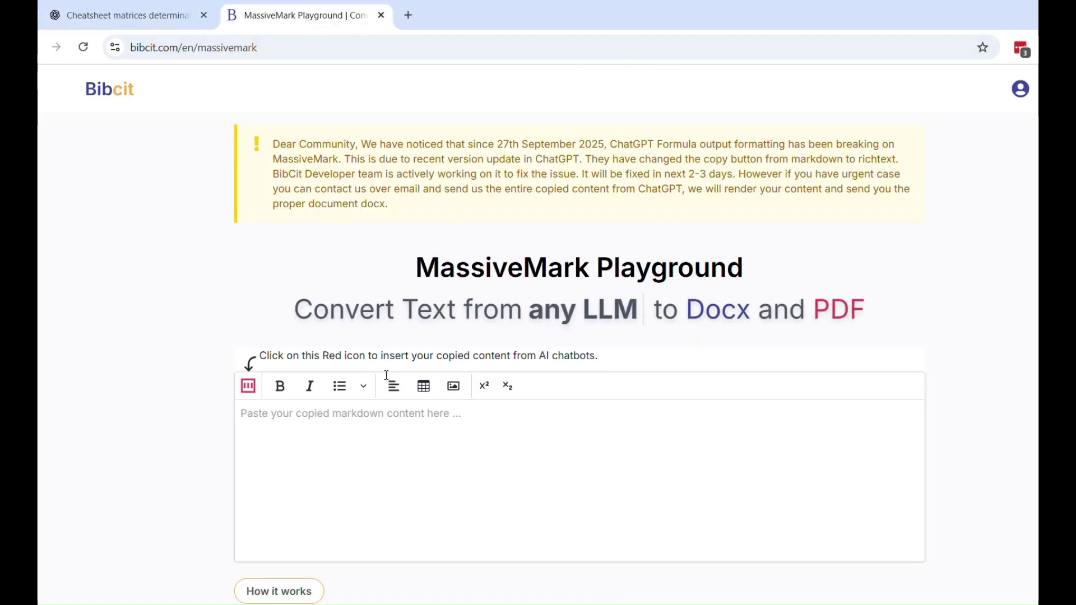
pyautogui.click(383, 436)
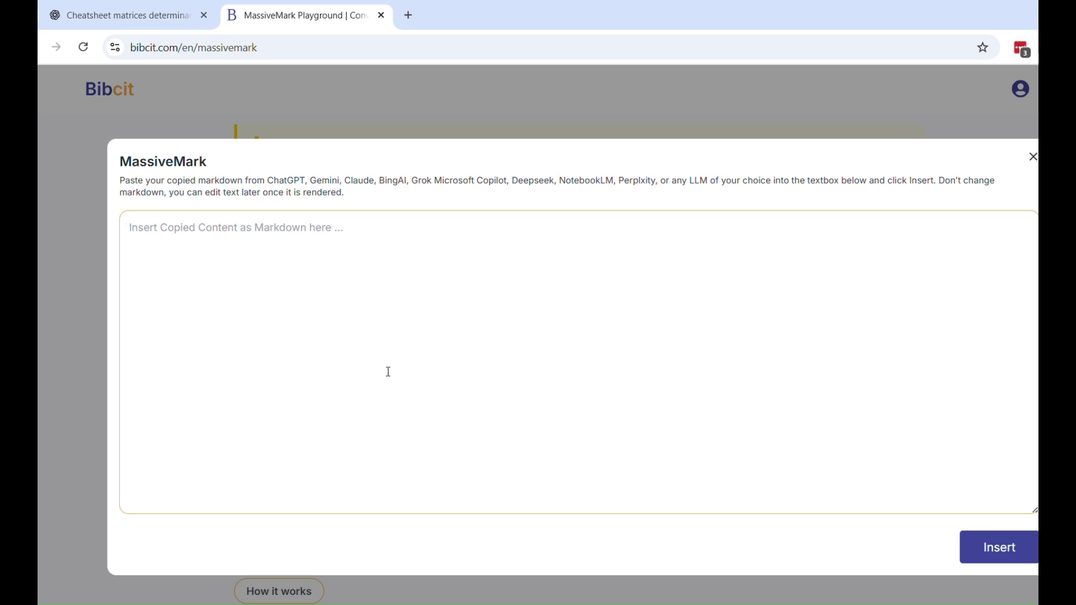
pyautogui.hotkey('ctrl', 'v')
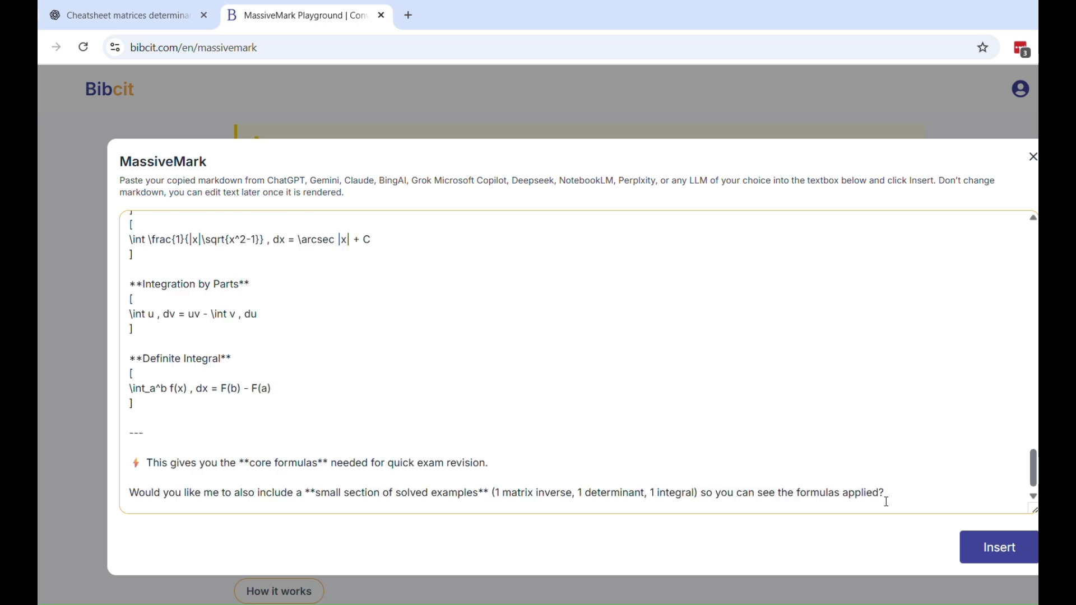
pyautogui.click(987, 557)
# Check how the cheatsheet's formulas are rendered throughout the editor and clear all of its content
pyautogui.scroll(-6, 545, 347)
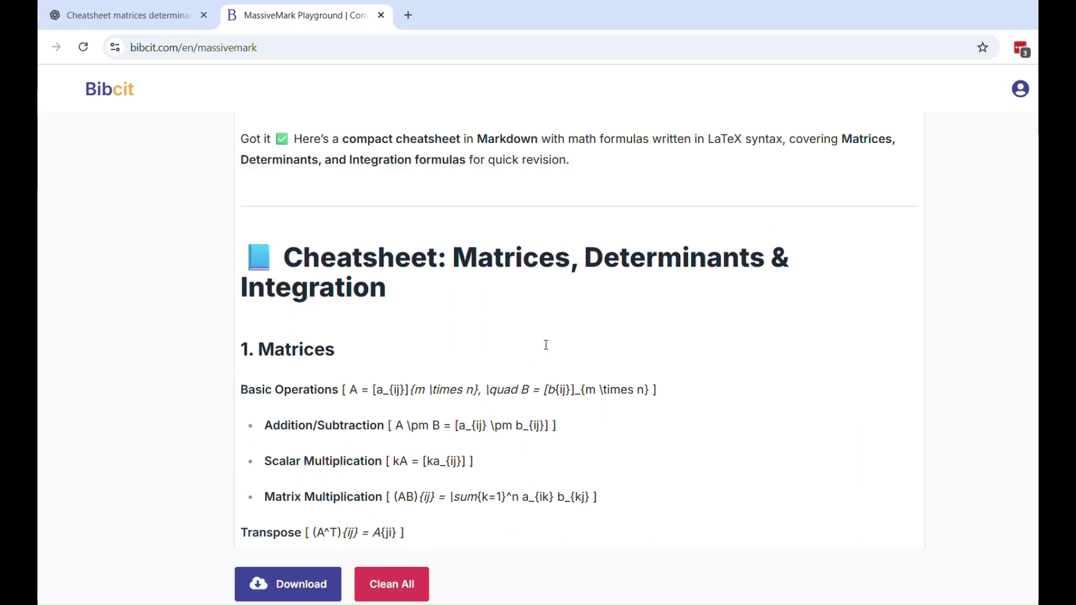
pyautogui.scroll(-2, 507, 279)
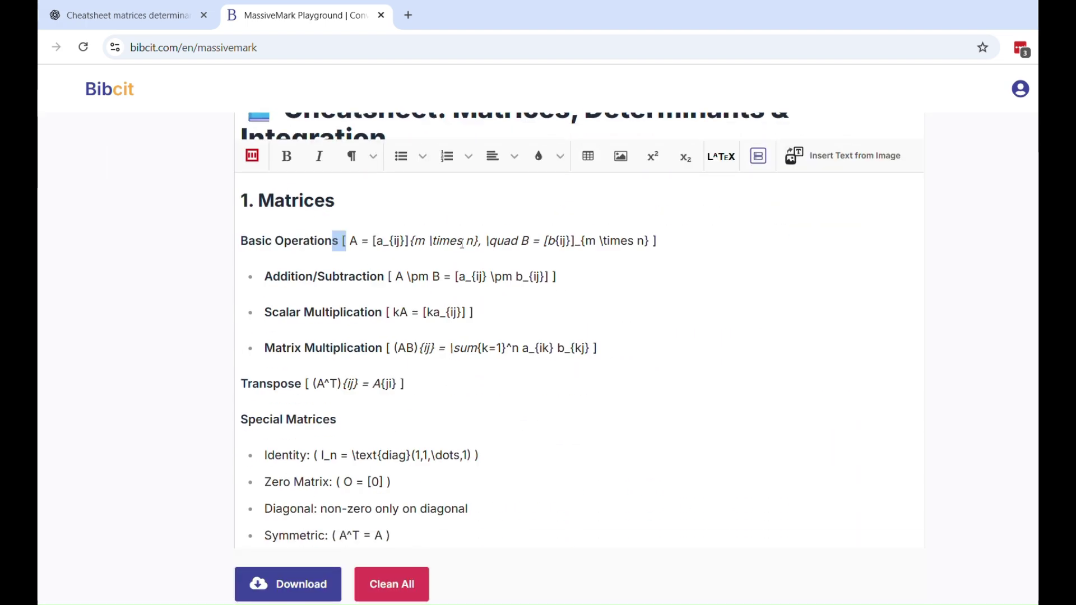
pyautogui.moveTo(462, 244); pyautogui.dragTo(659, 242)
pyautogui.moveTo(379, 276); pyautogui.dragTo(622, 279)
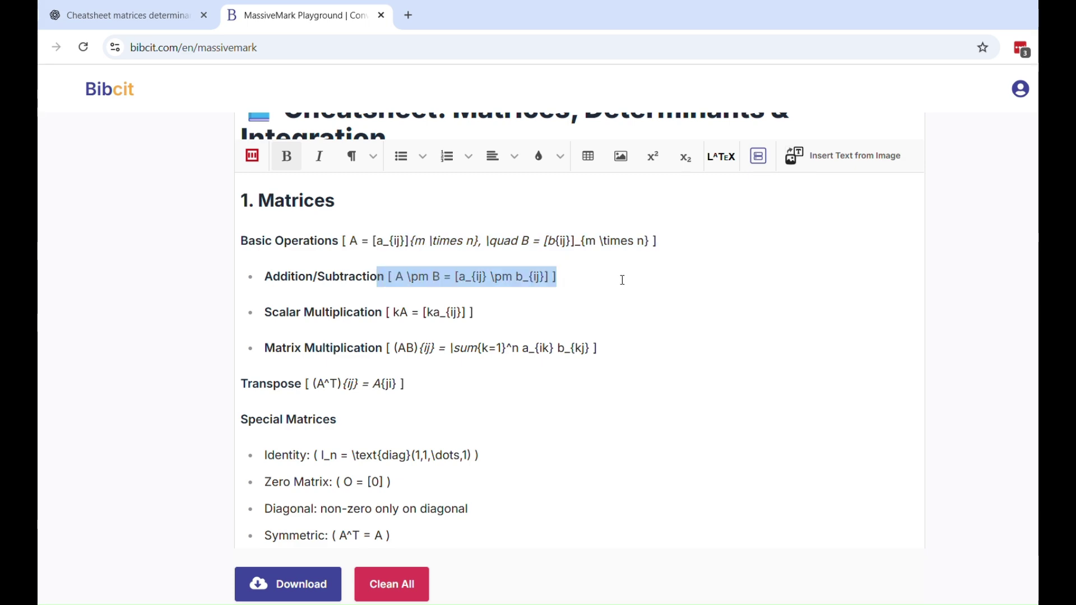
pyautogui.click(486, 326)
pyautogui.scroll(-18, 480, 356)
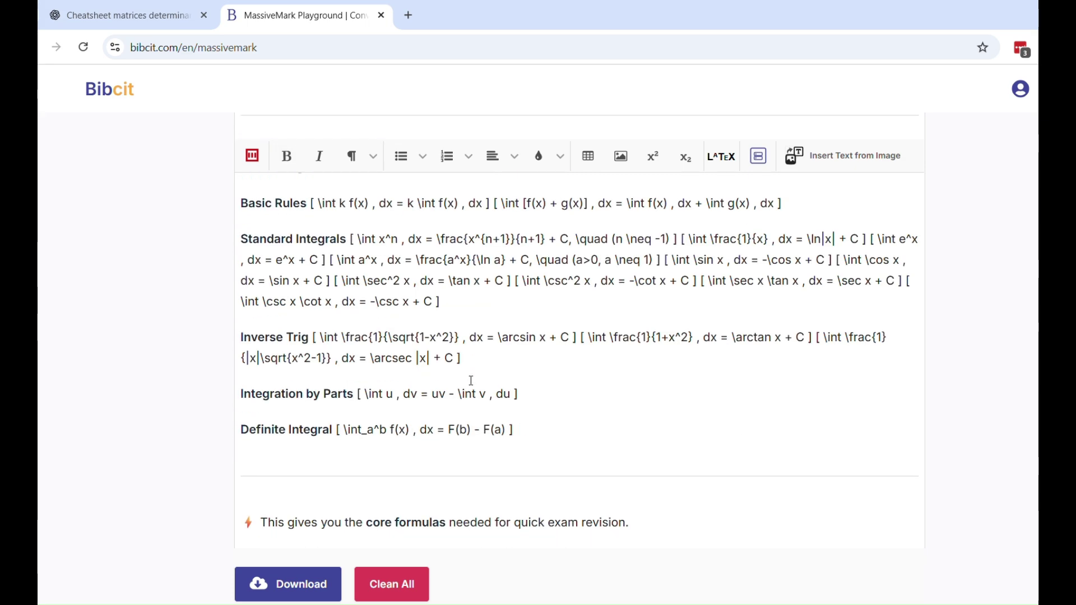
pyautogui.scroll(-2, 471, 381)
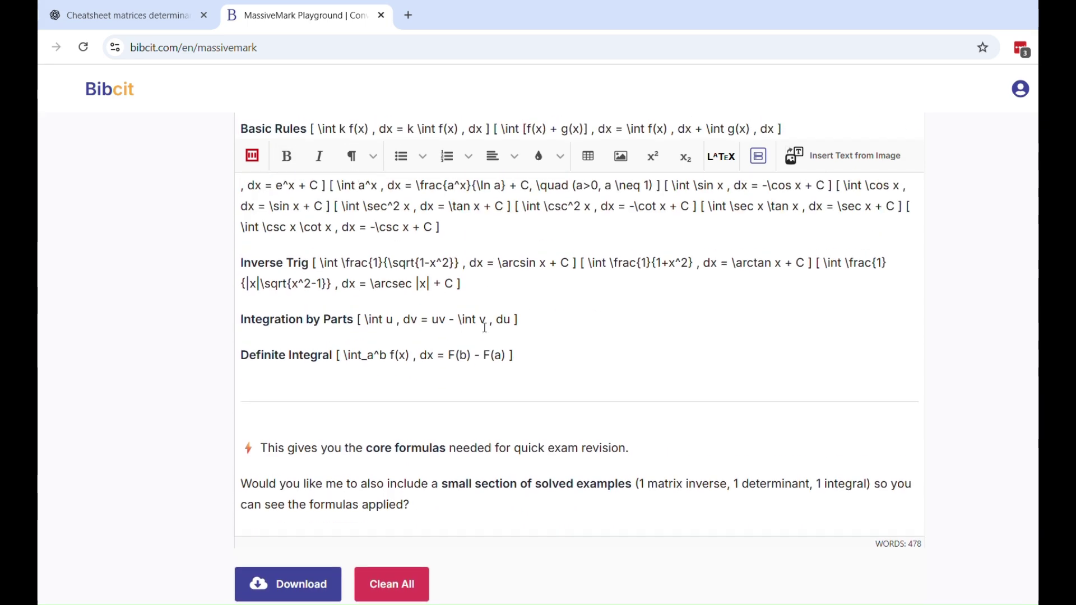
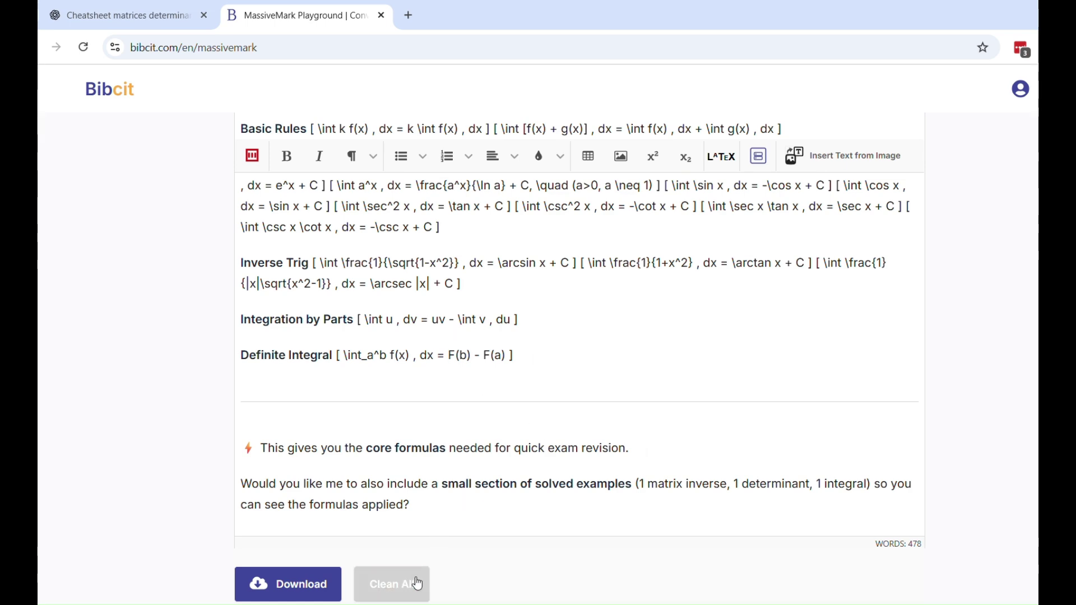
pyautogui.click(419, 582)
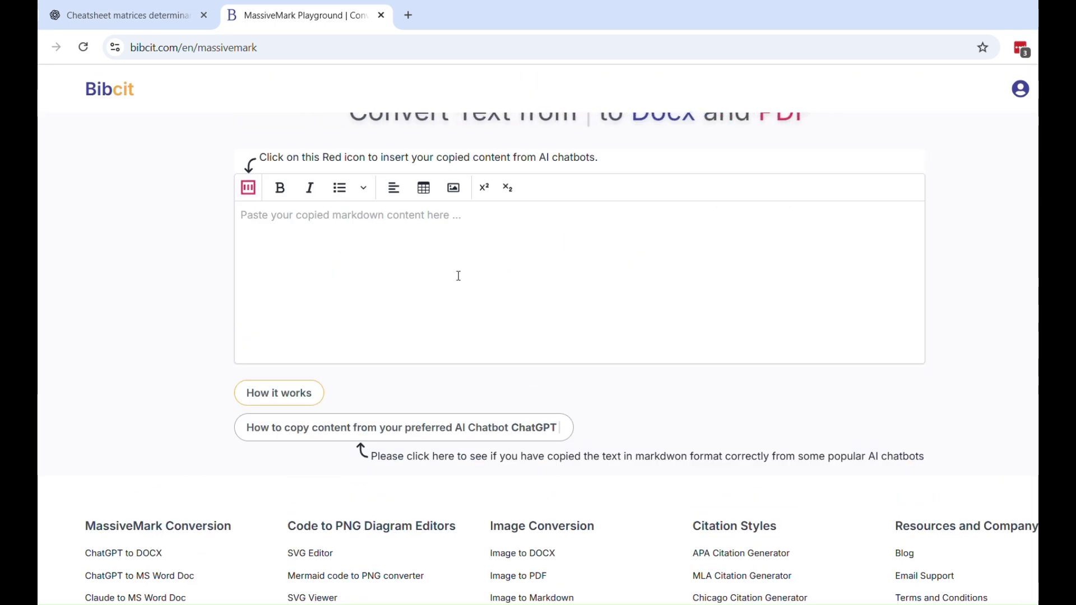
# Return to ChatGPT and send the follow-up "give me markdown code" with the copied cheatsheet response pasted in quotation marks
pyautogui.click(123, 15)
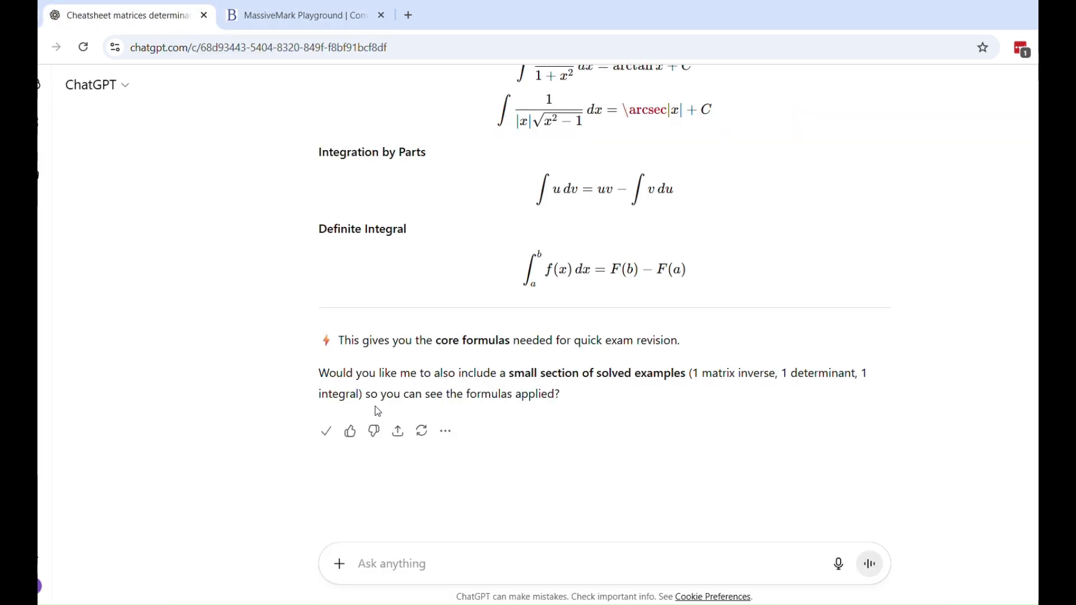
pyautogui.click(408, 572)
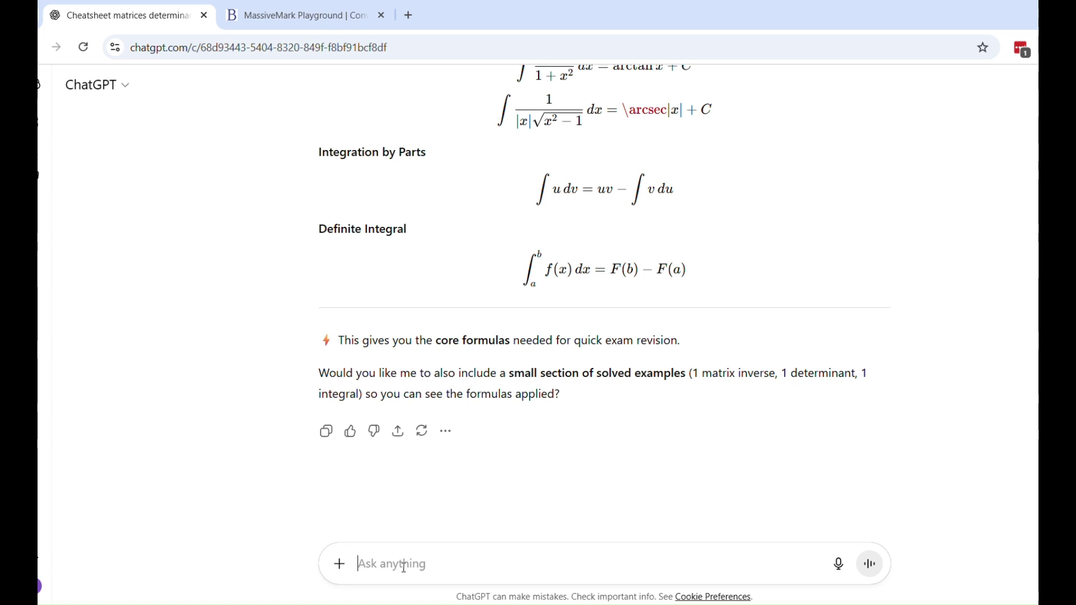
pyautogui.write('render')
pyautogui.press('BackSpace')
pyautogui.press('BackSpace')
pyautogui.write('give me markdown')
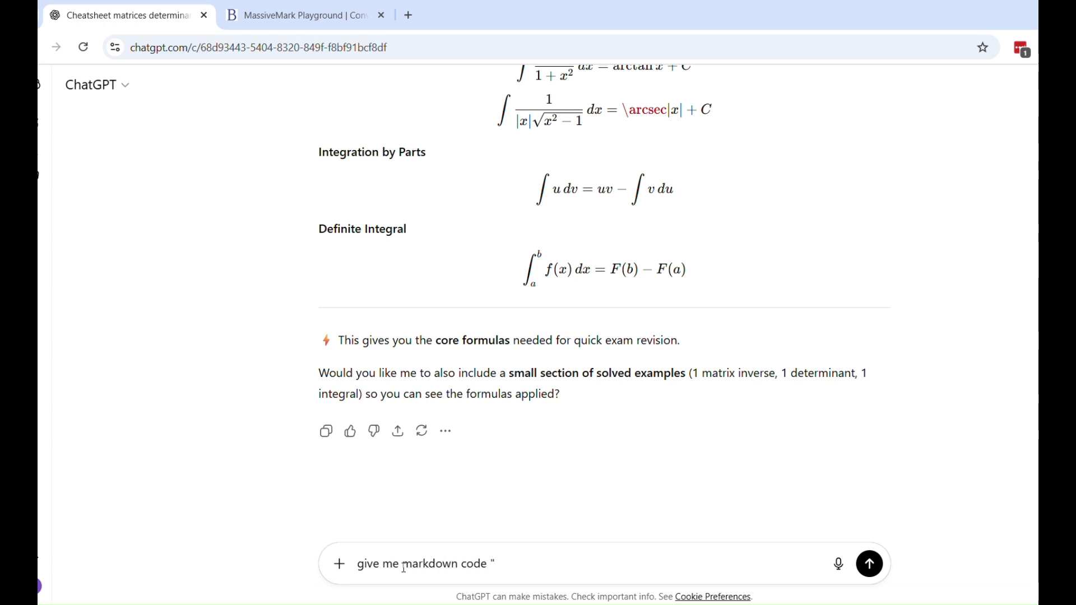
pyautogui.write(' code "')
pyautogui.hotkey('ctrl', 'v')
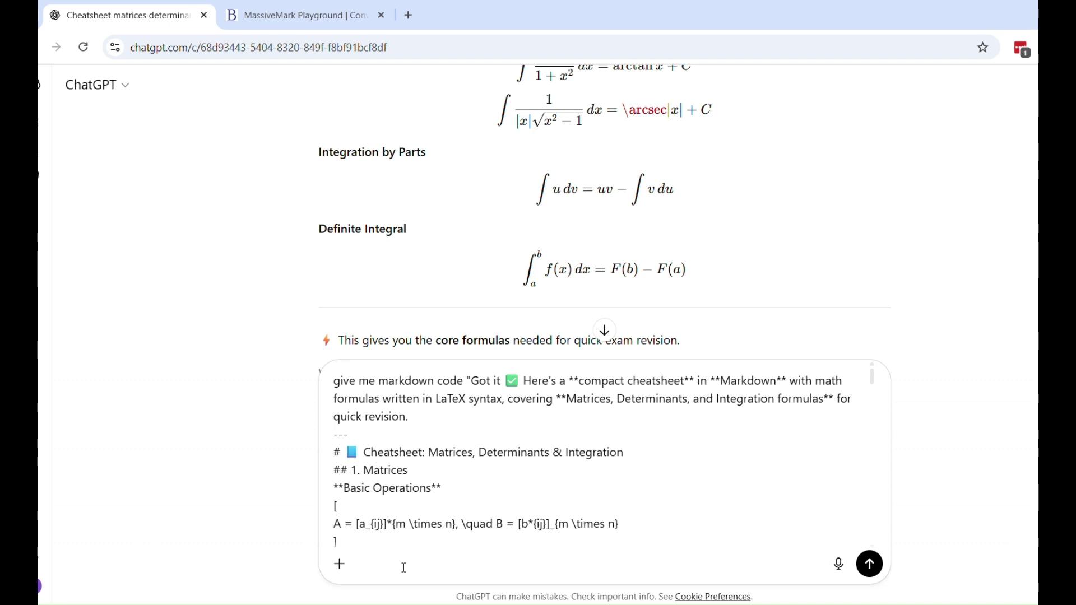
pyautogui.write('"')
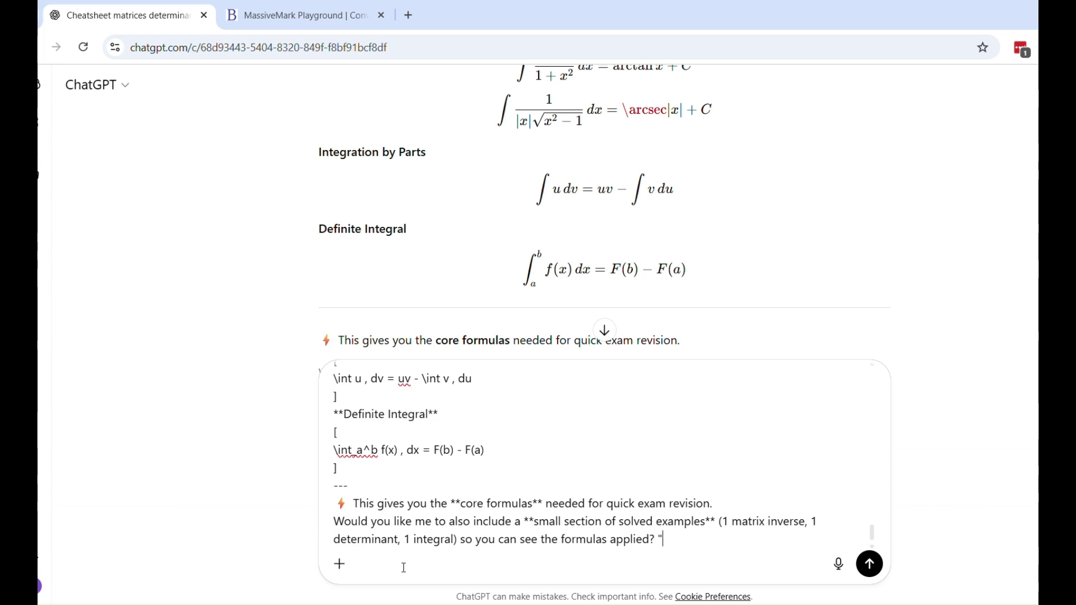
pyautogui.press('Return')
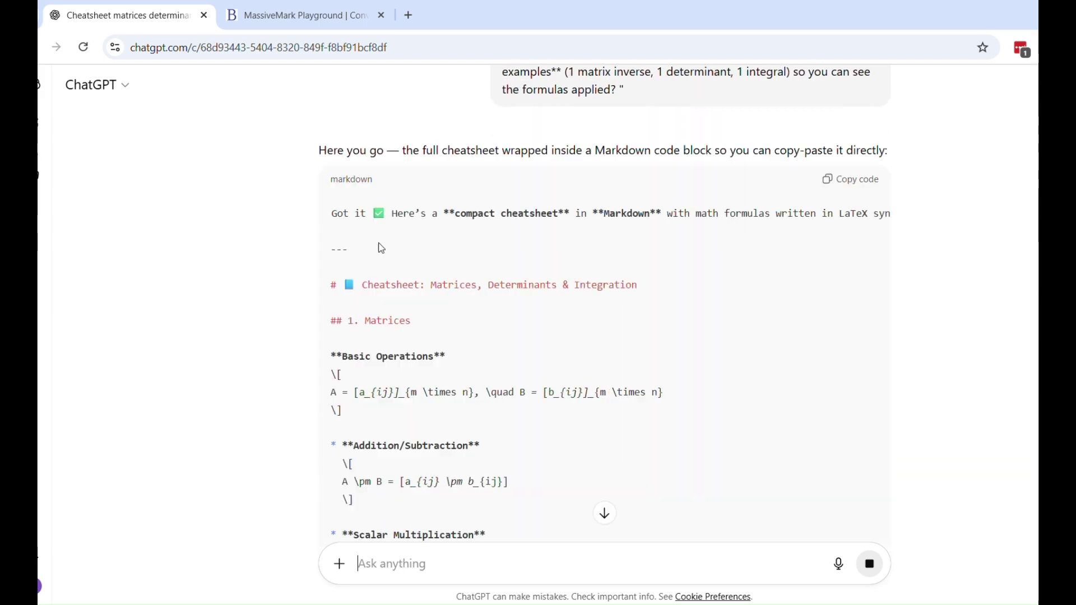
# Read the reply's introductory sentence and go through the markdown code block down to the end of the response
pyautogui.moveTo(443, 151); pyautogui.dragTo(716, 152)
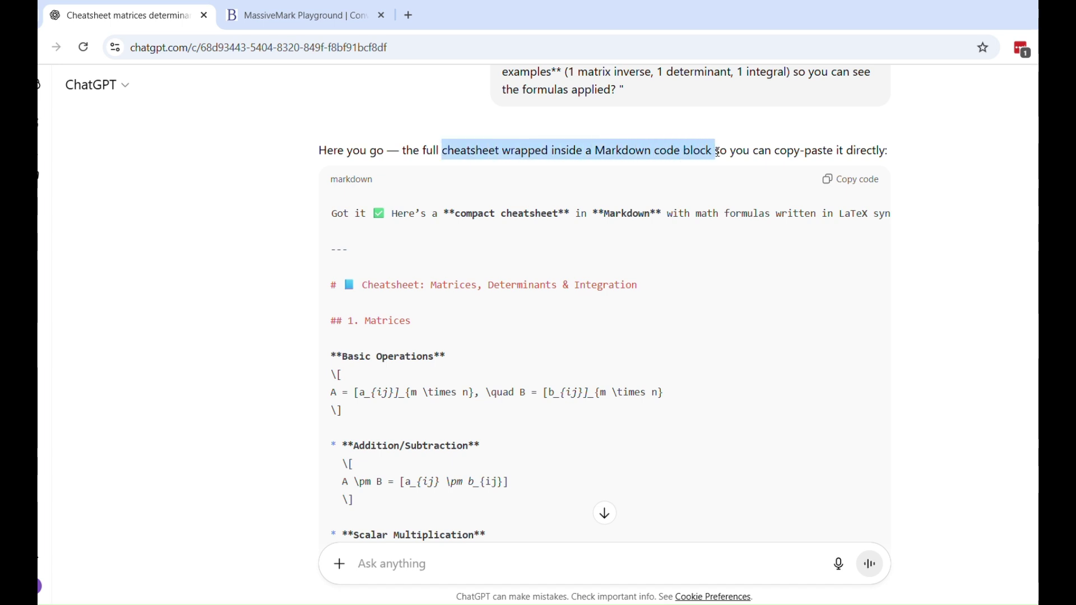
pyautogui.click(622, 180)
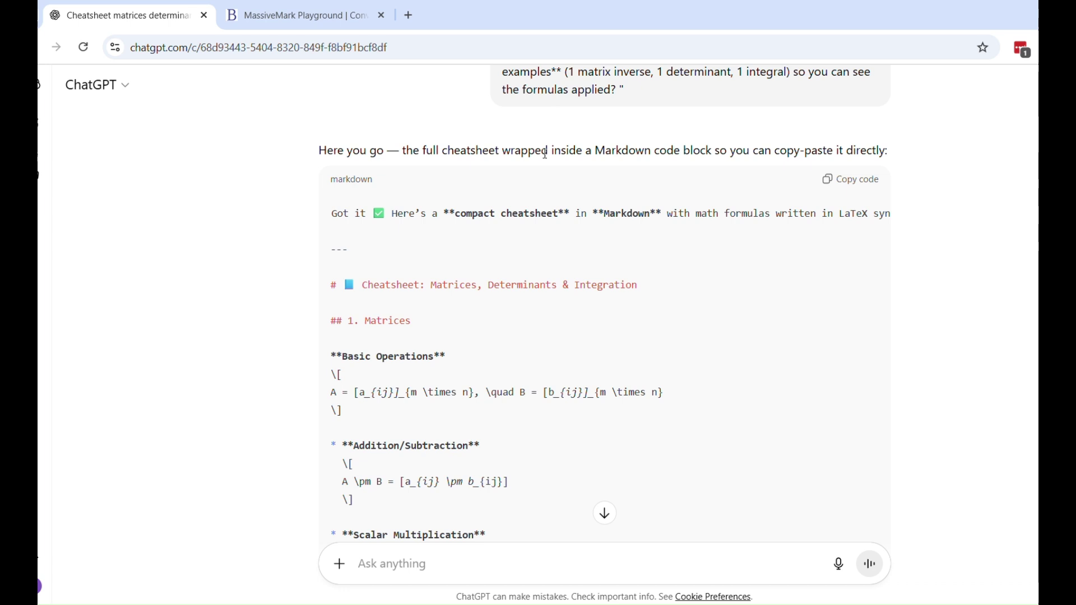
pyautogui.moveTo(445, 153); pyautogui.dragTo(640, 151)
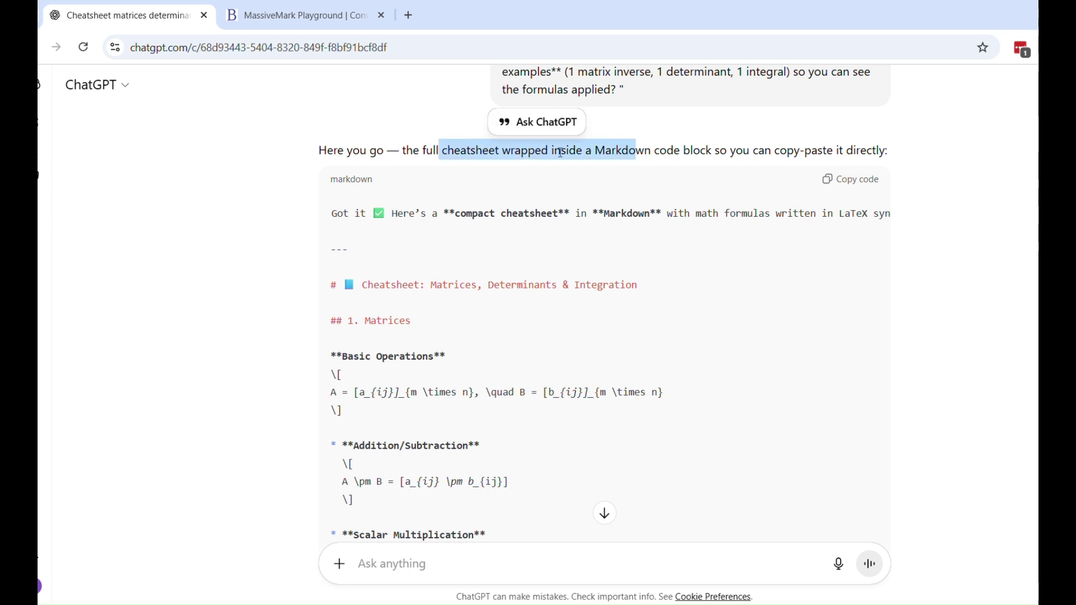
pyautogui.click(519, 149)
pyautogui.moveTo(505, 147); pyautogui.dragTo(881, 147)
pyautogui.scroll(-12, 512, 168)
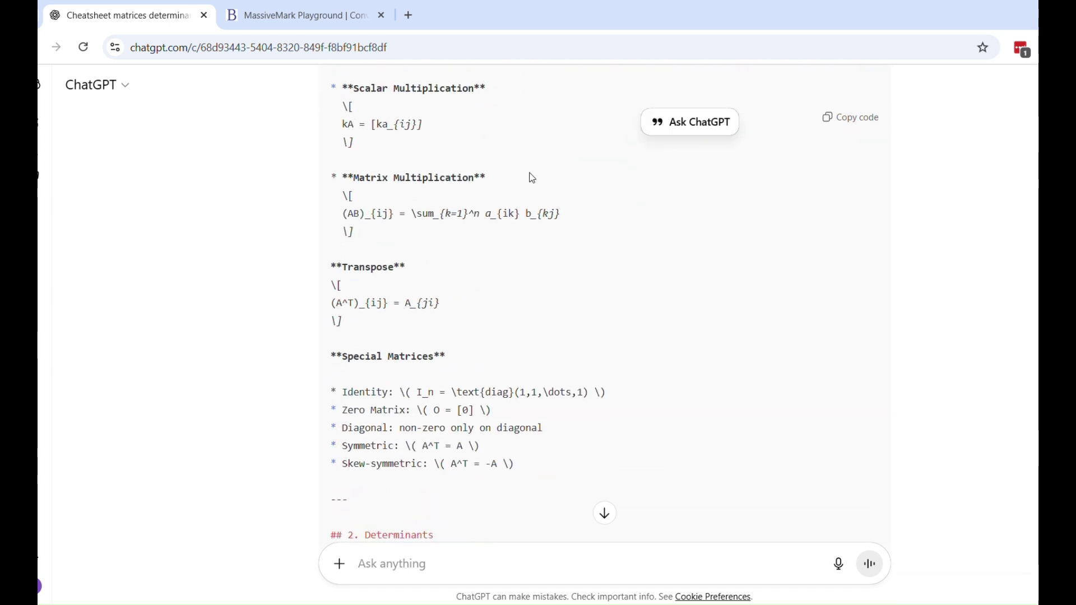
pyautogui.scroll(-20, 533, 178)
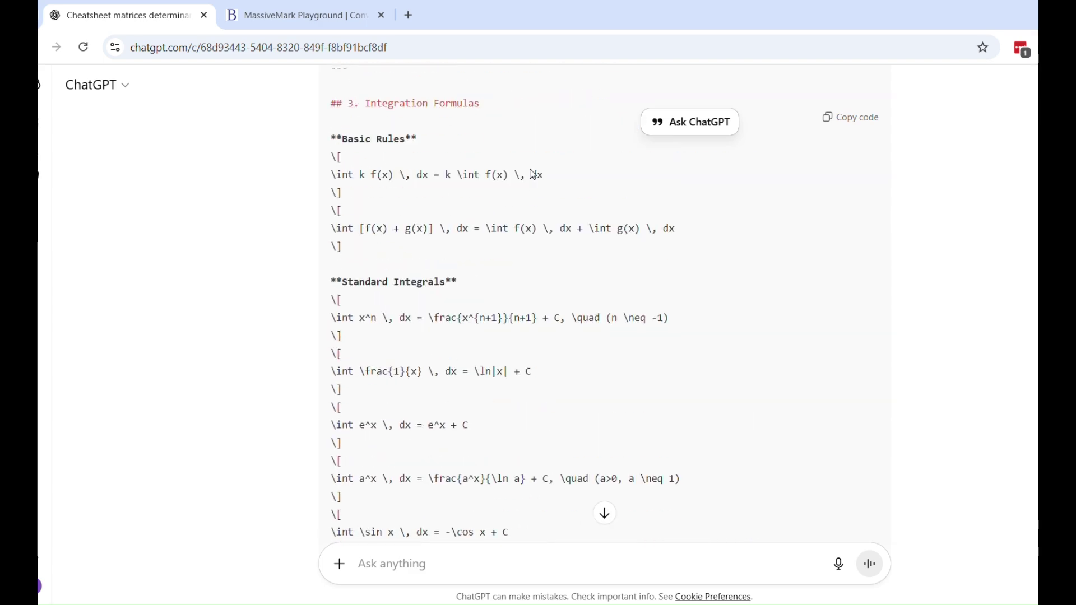
pyautogui.scroll(-15, 532, 174)
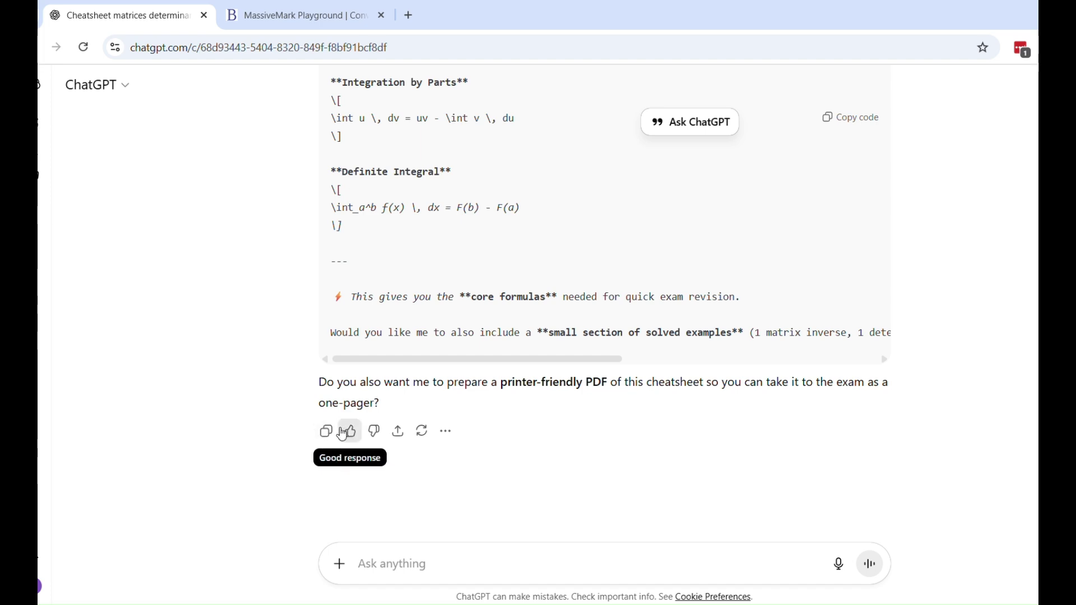
# Copy only the contents of the reply's markdown code block
pyautogui.scroll(15, 592, 375)
pyautogui.scroll(20, 591, 375)
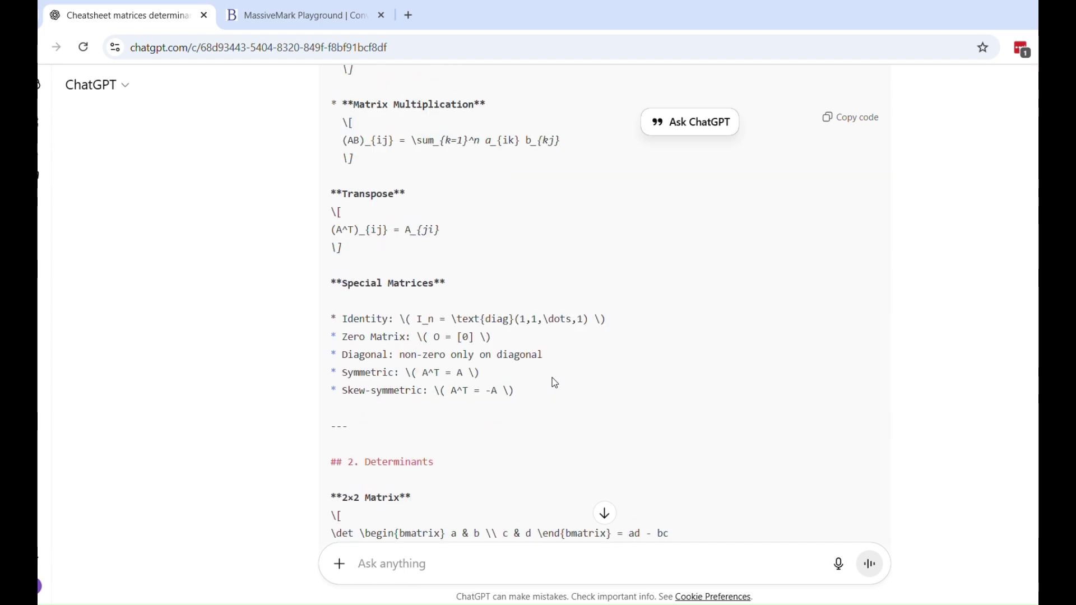
pyautogui.scroll(-3, 394, 414)
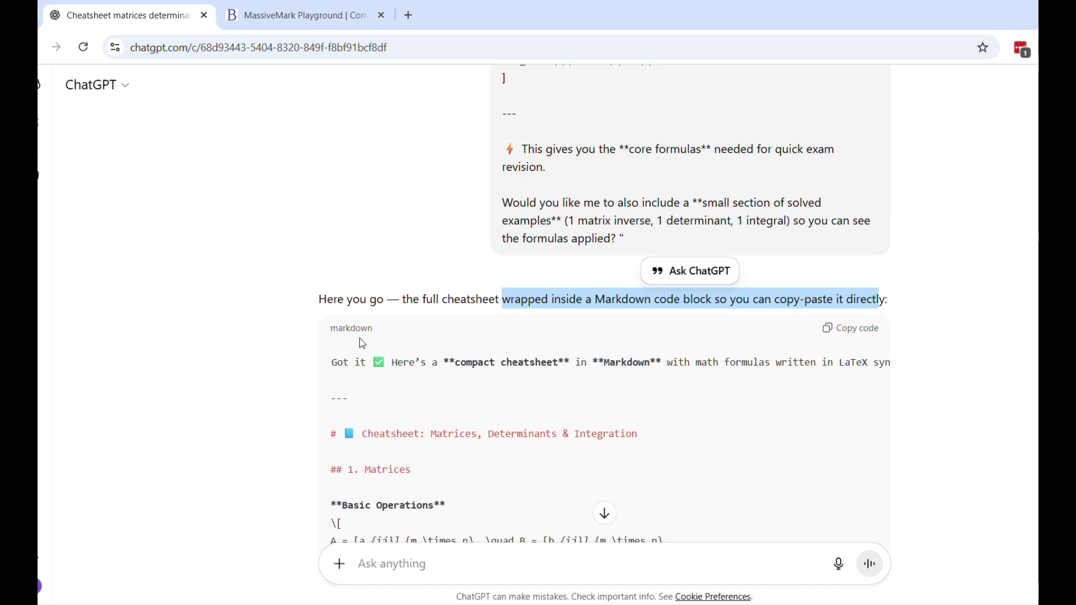
pyautogui.click(852, 336)
pyautogui.click(852, 337)
# Switch to MassiveMark Playground and paste the copied code as plain text into the markdown insertion dialog
pyautogui.click(296, 17)
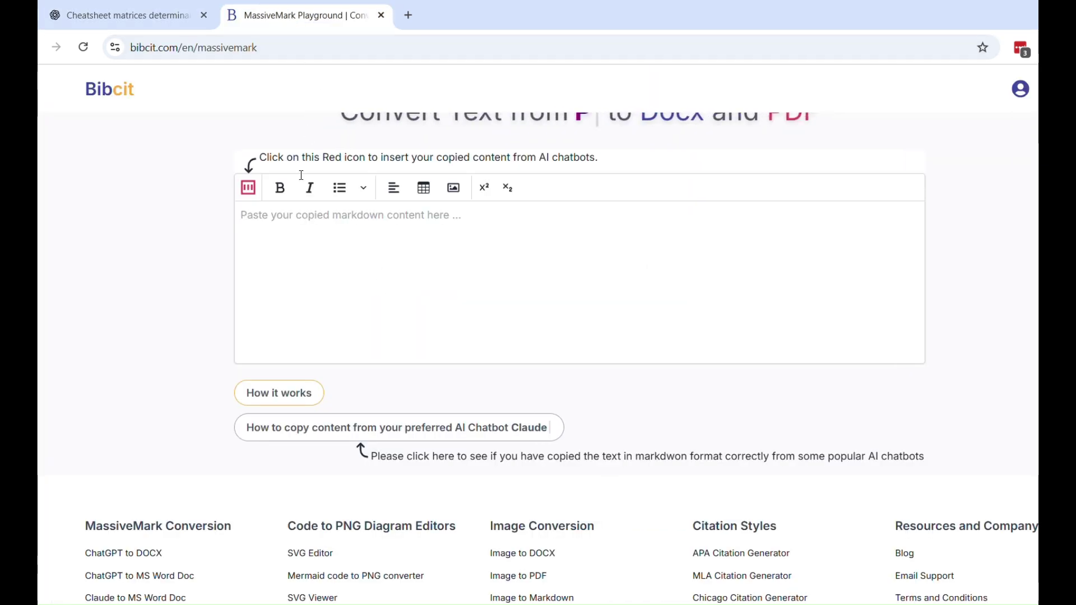
pyautogui.click(248, 191)
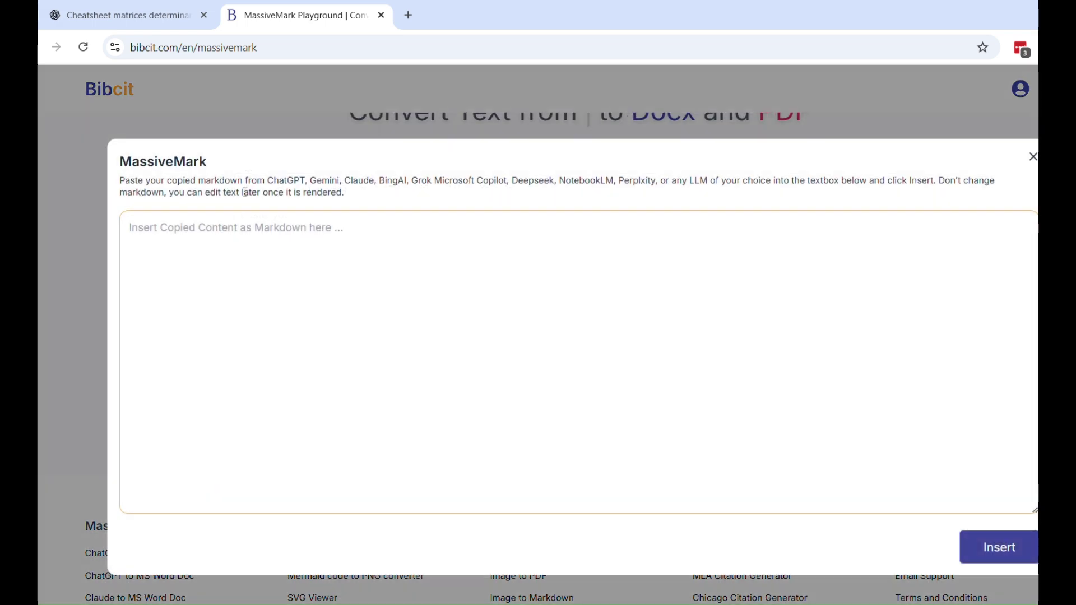
pyautogui.rightClick(229, 238)
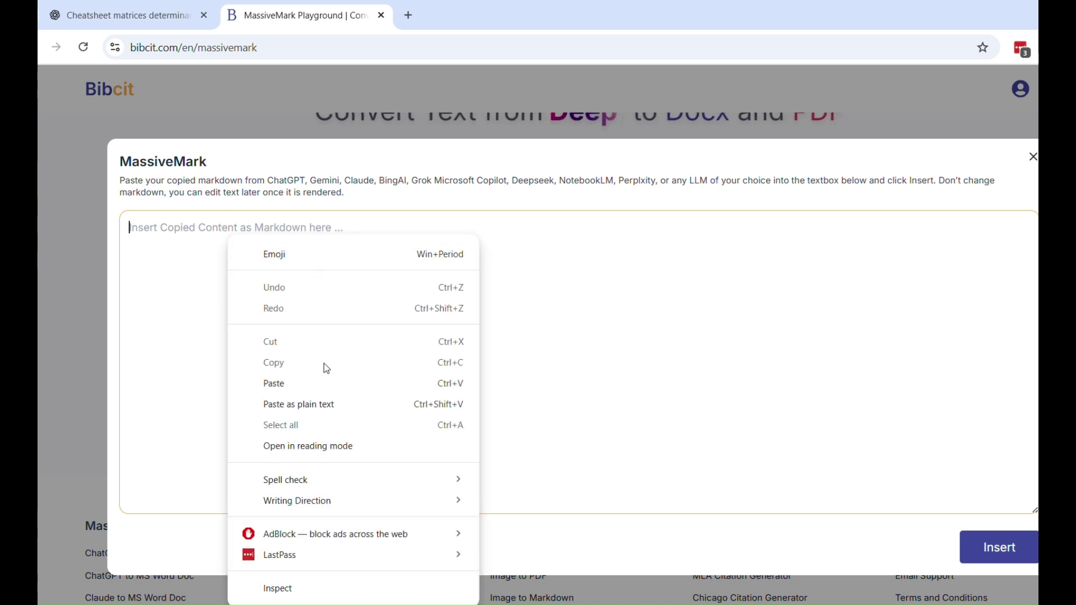
pyautogui.click(326, 409)
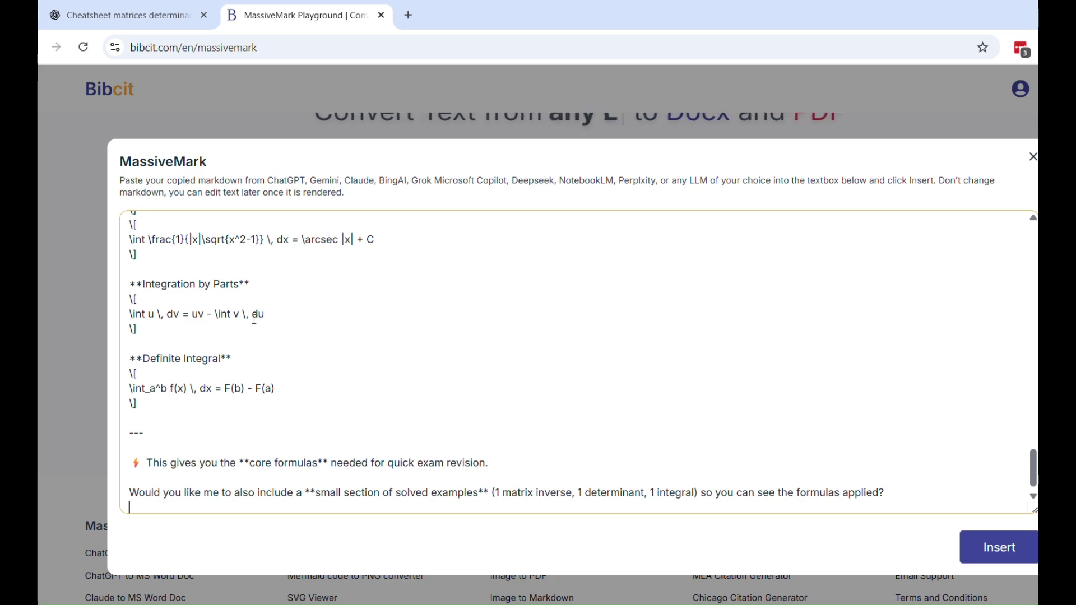
pyautogui.scroll(10, 255, 319)
pyautogui.scroll(8, 253, 318)
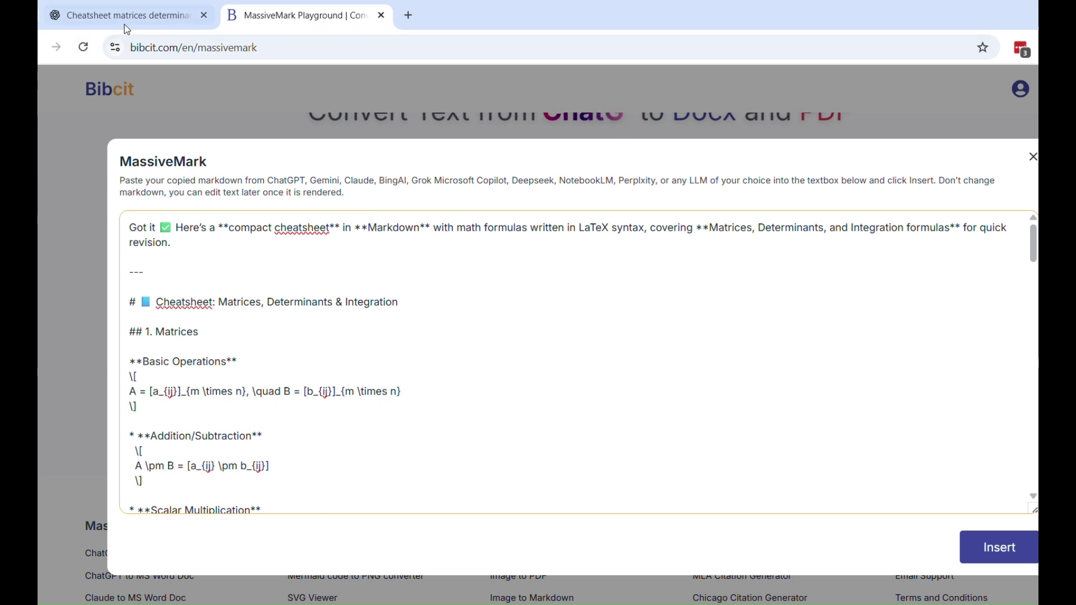
# Return to ChatGPT and examine which reply text lies outside the markdown code block, from the introductory sentence to the closing question
pyautogui.click(185, 15)
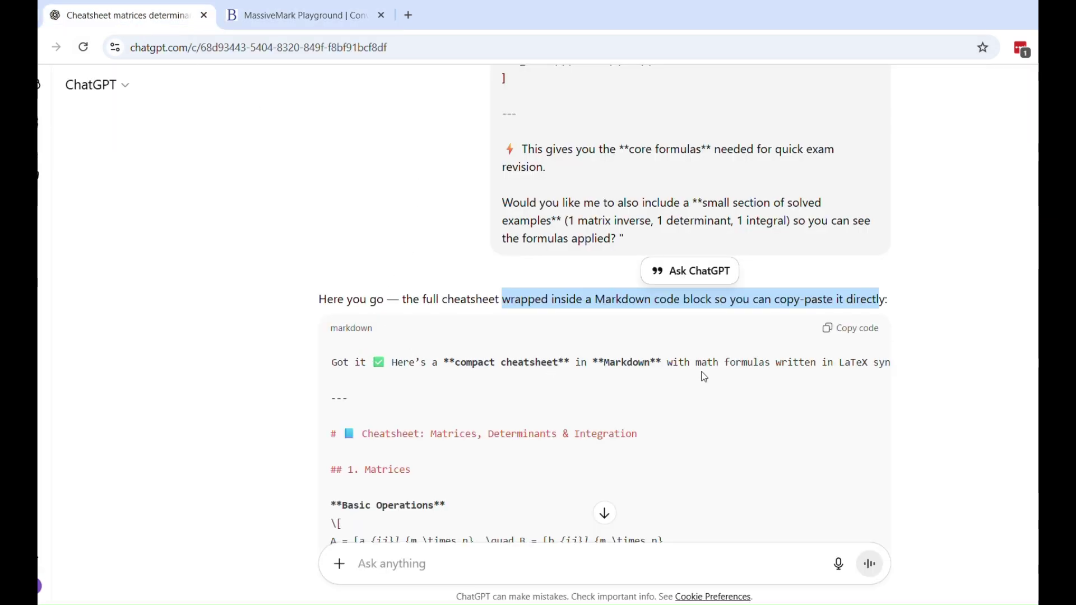
pyautogui.scroll(-1, 571, 348)
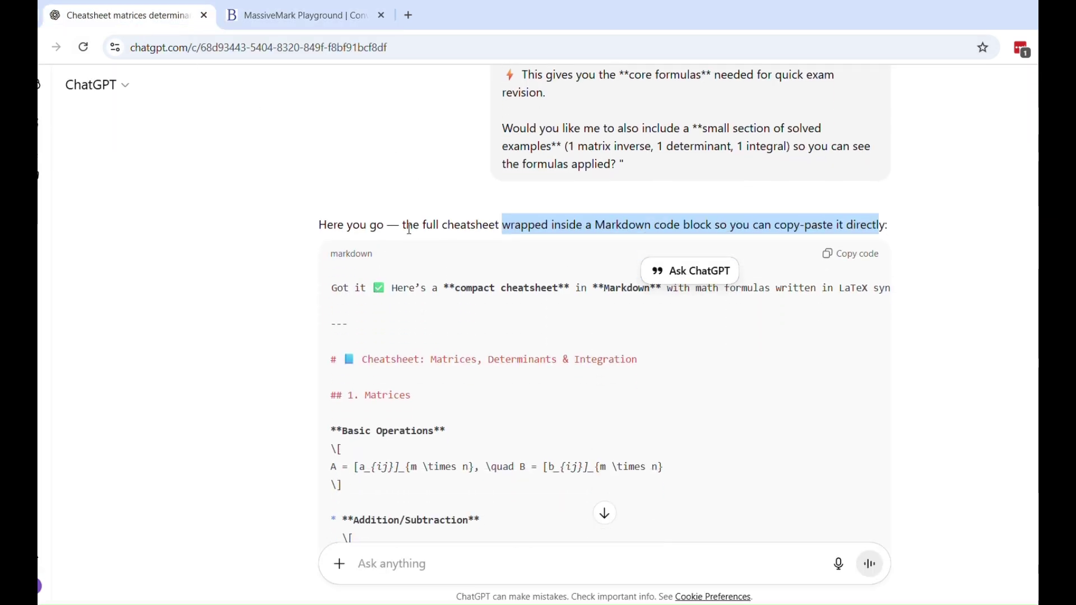
pyautogui.tripleClick(424, 224)
pyautogui.scroll(-20, 422, 329)
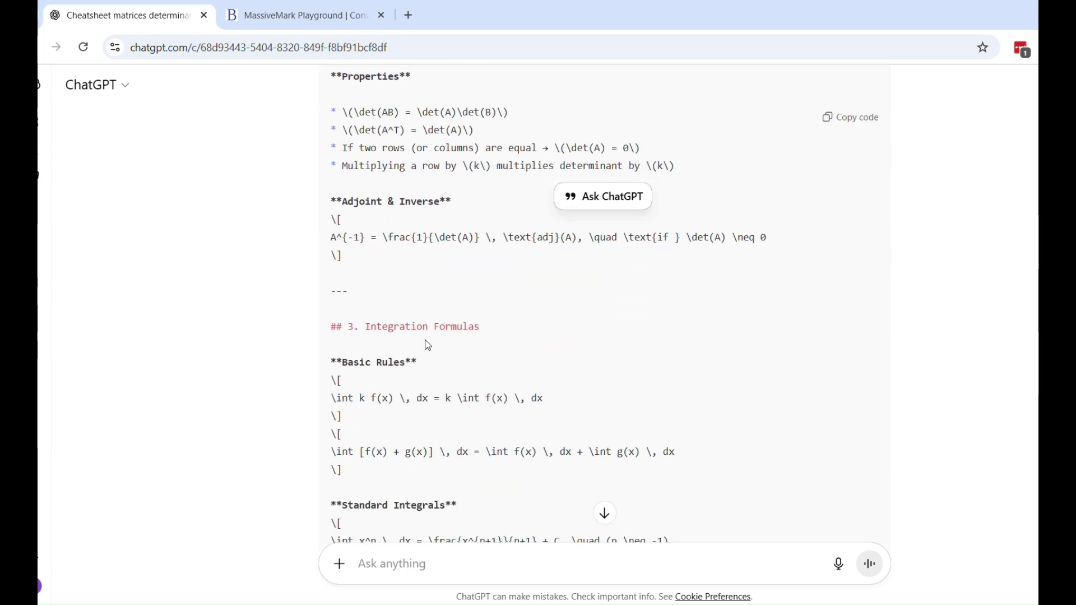
pyautogui.scroll(-2, 422, 329)
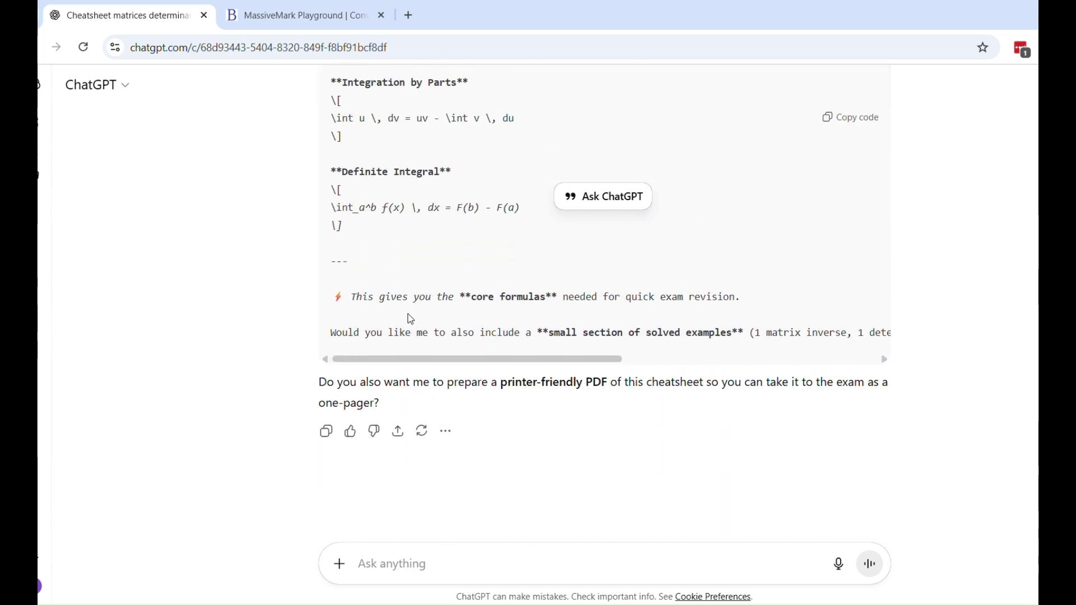
pyautogui.doubleClick(371, 383)
pyautogui.scroll(15, 644, 299)
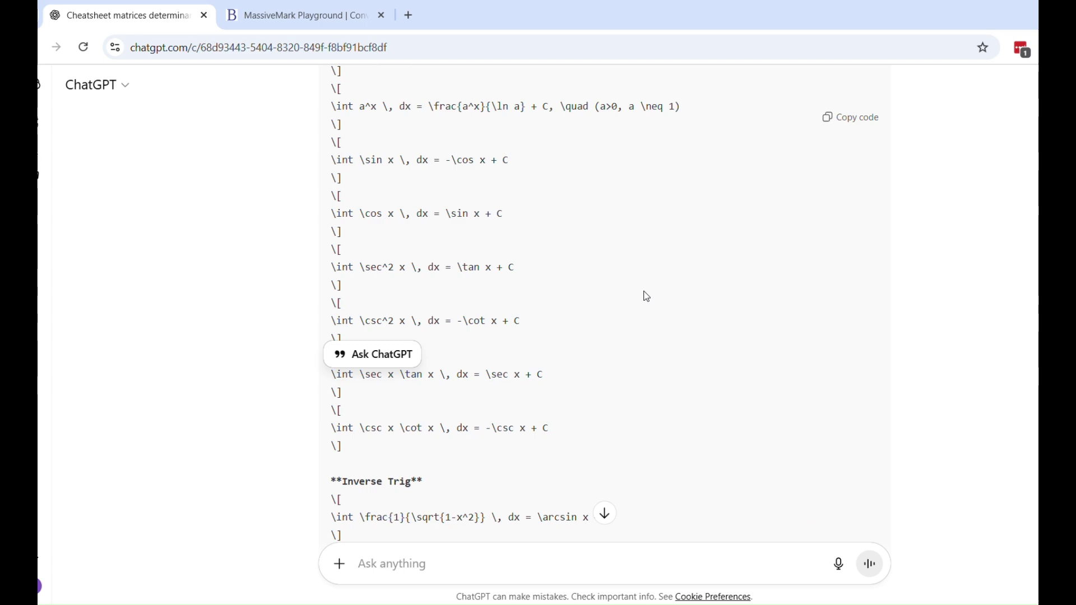
pyautogui.scroll(20, 561, 318)
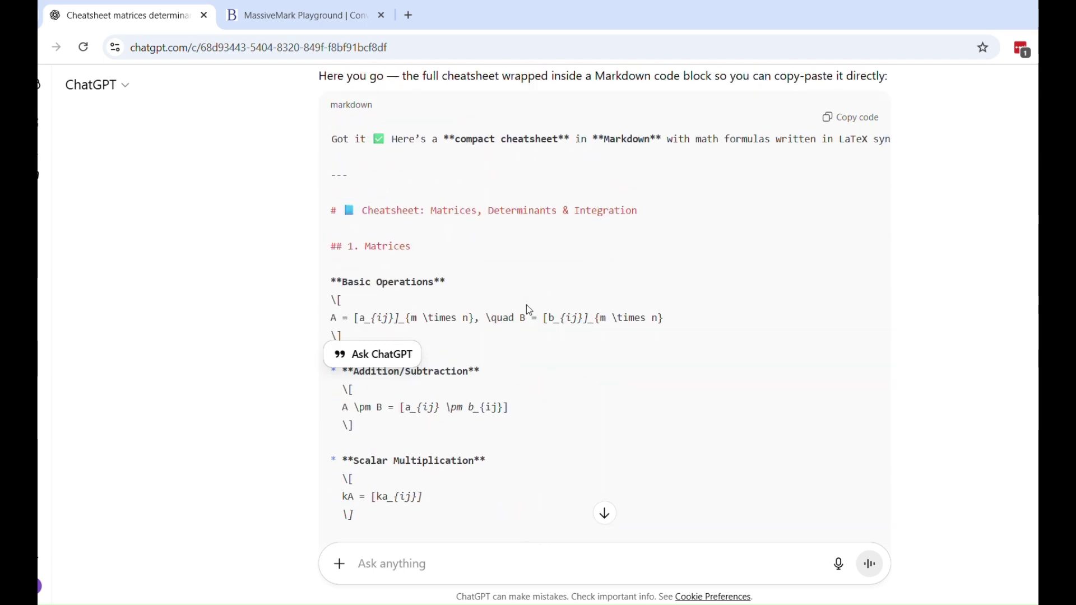
pyautogui.scroll(-3, 523, 317)
pyautogui.scroll(-4, 523, 324)
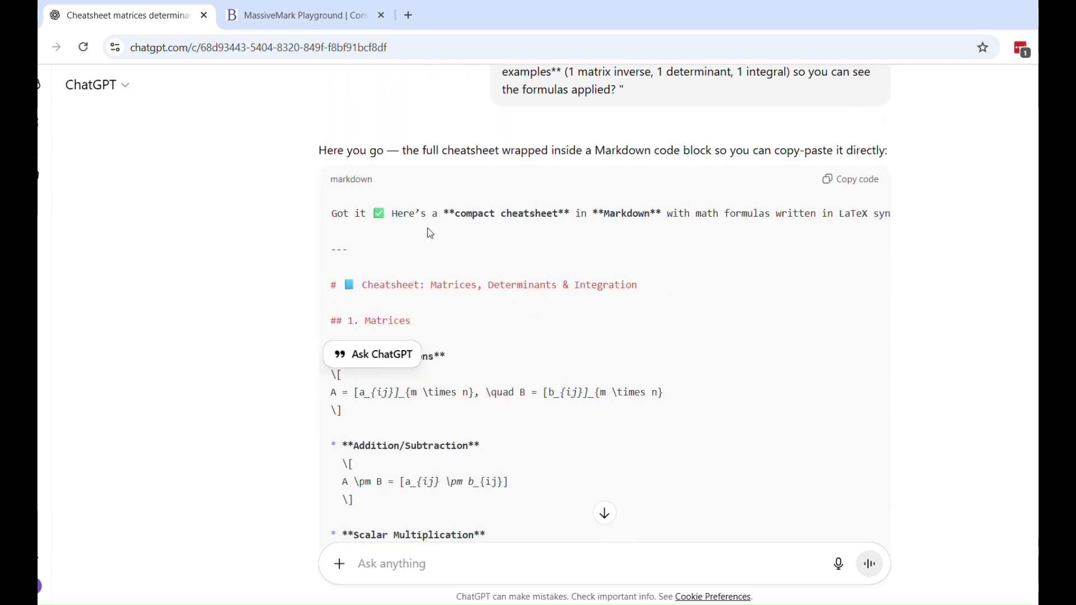
pyautogui.click(346, 184)
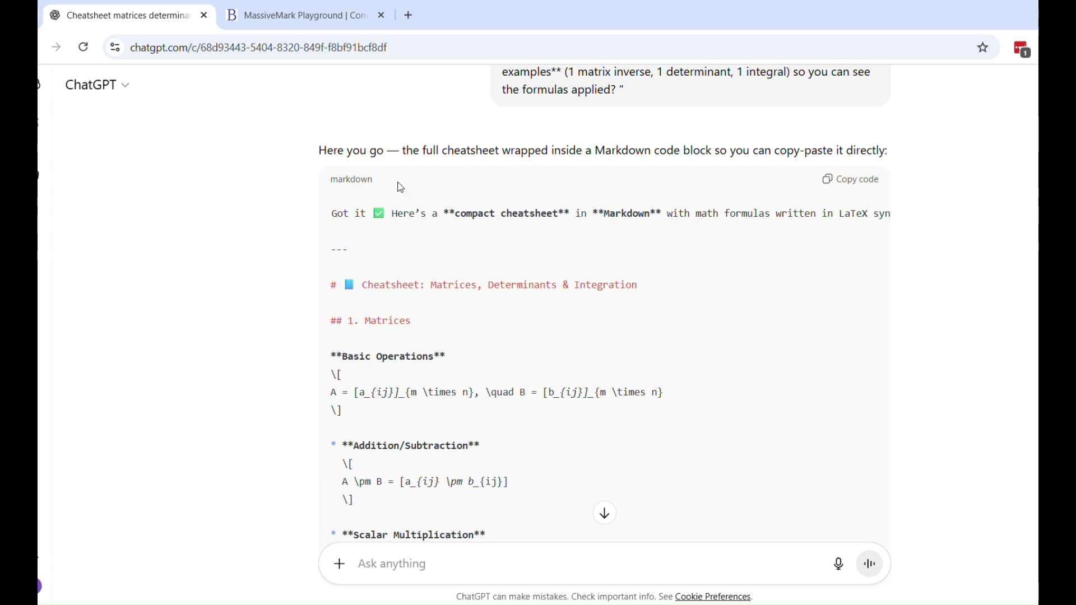
# Copy the markdown code block again, return to MassiveMark Playground and insert the already pasted markdown into the editor
pyautogui.click(867, 189)
pyautogui.click(328, 17)
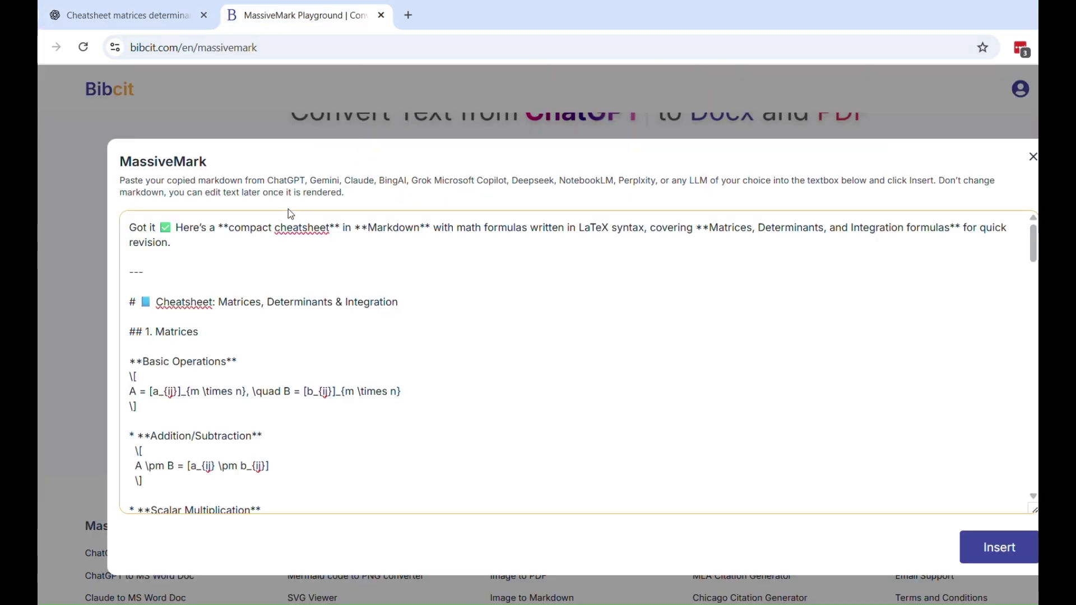
pyautogui.scroll(-12, 534, 240)
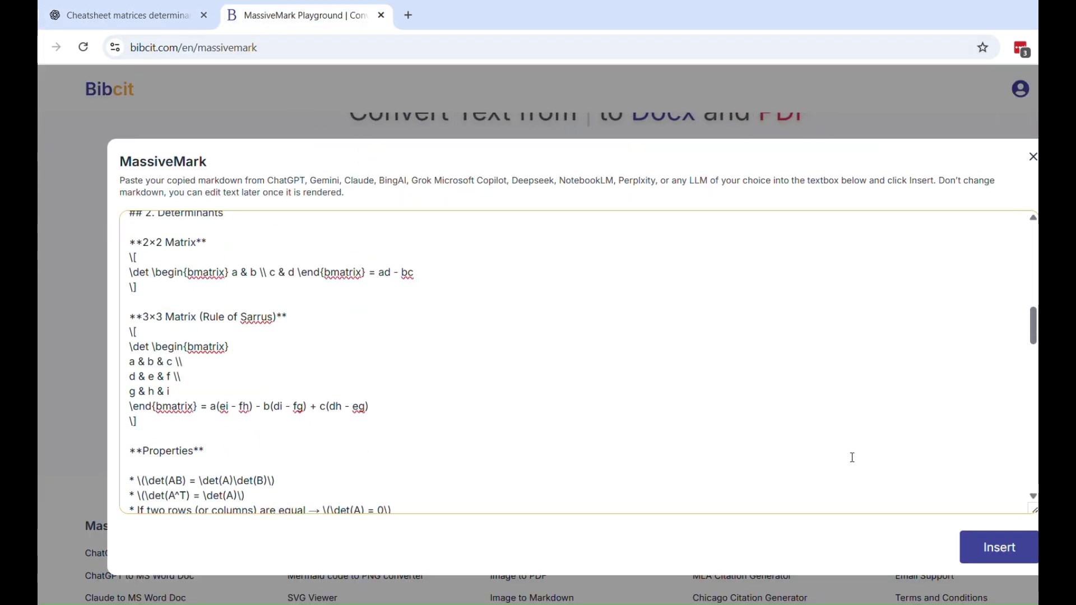
pyautogui.click(985, 554)
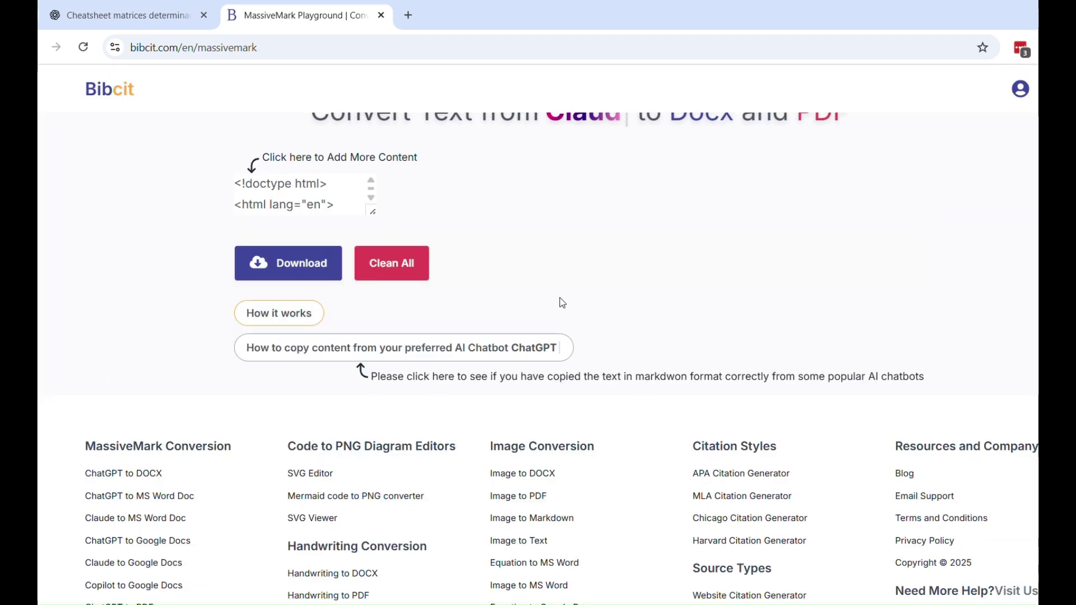
# Check how the cheatsheet's formulas are rendered in the editor, including the arcsec integral, down to the closing text
pyautogui.scroll(-5, 579, 247)
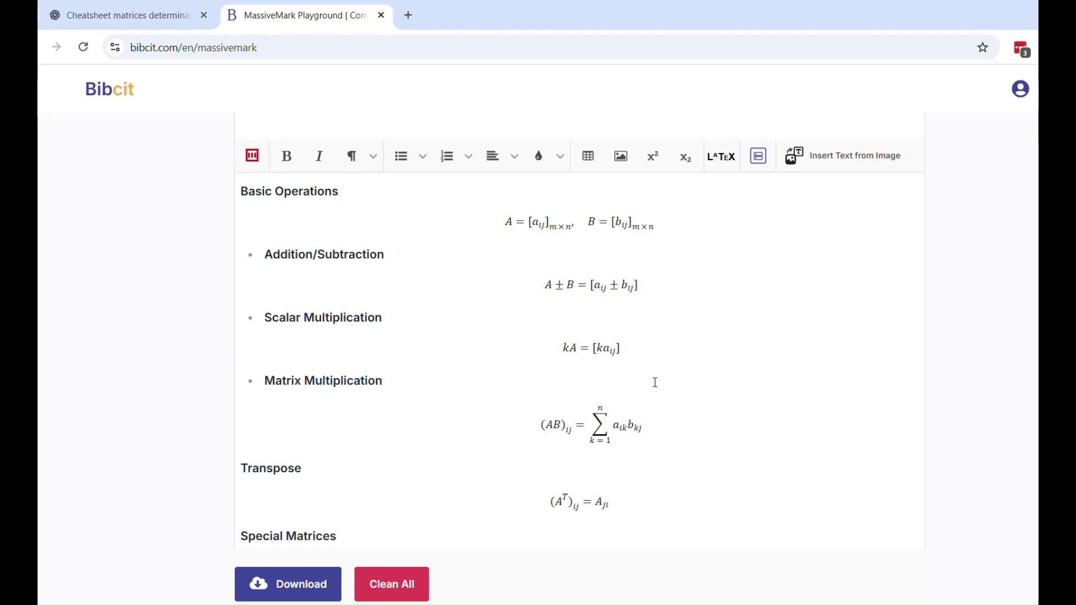
pyautogui.scroll(-10, 647, 381)
pyautogui.scroll(-5, 389, 306)
pyautogui.scroll(-10, 549, 312)
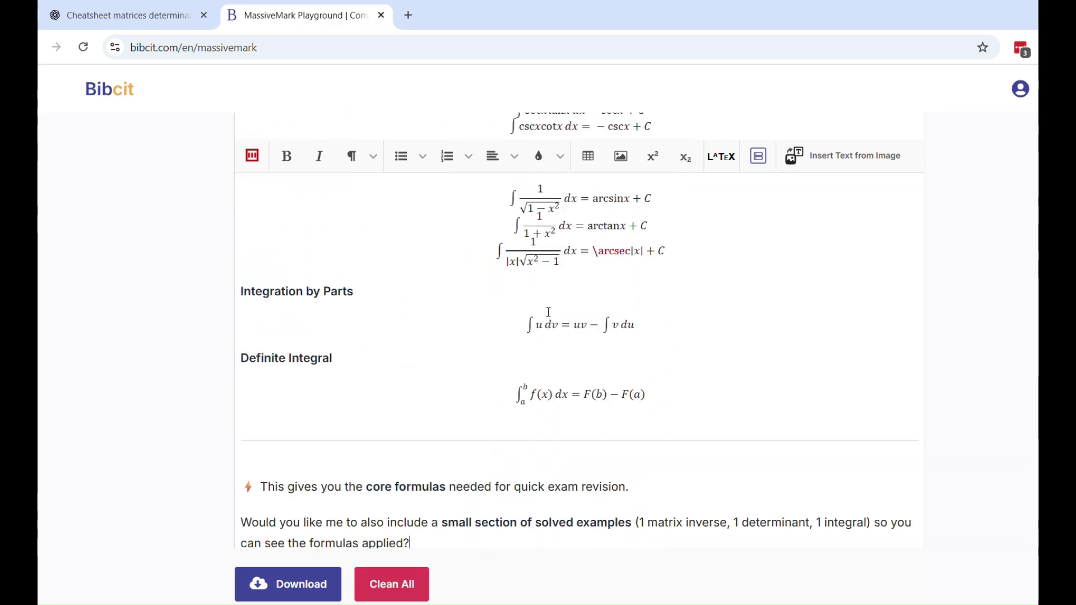
pyautogui.moveTo(593, 252); pyautogui.dragTo(667, 252)
pyautogui.click(636, 281)
pyautogui.scroll(-1, 601, 293)
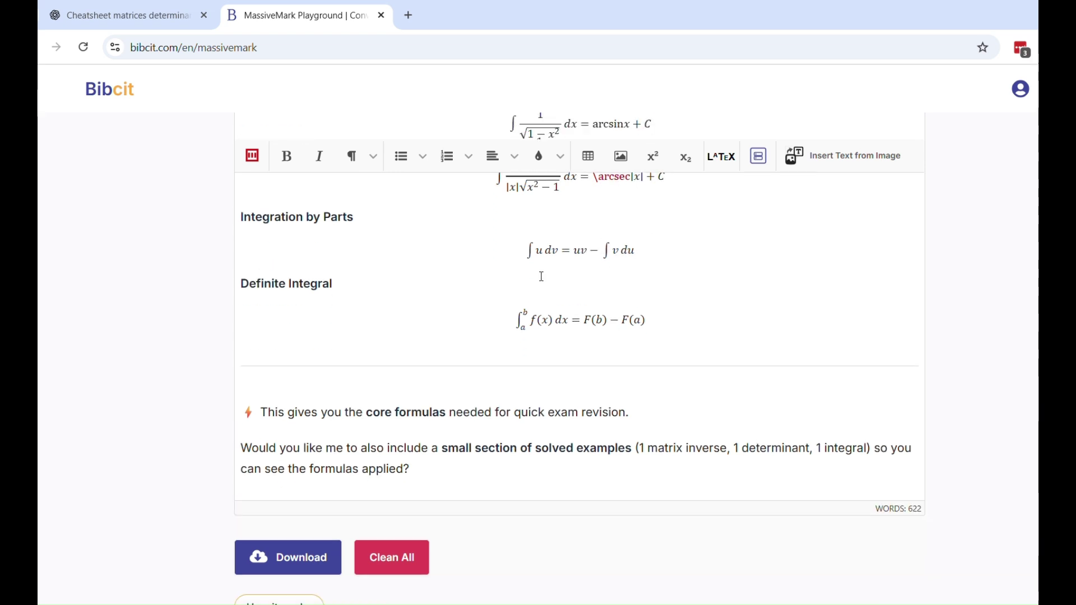
pyautogui.scroll(-1, 542, 276)
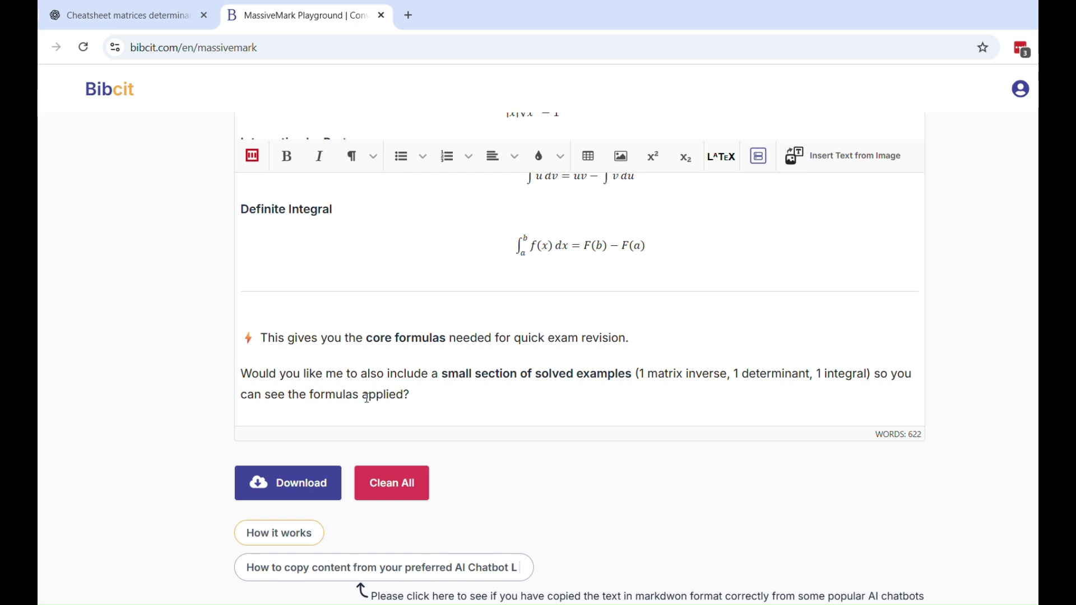
# Download the converted cheatsheet as Docx and open Got_it_Here.docx in Word with editing enabled
pyautogui.click(314, 485)
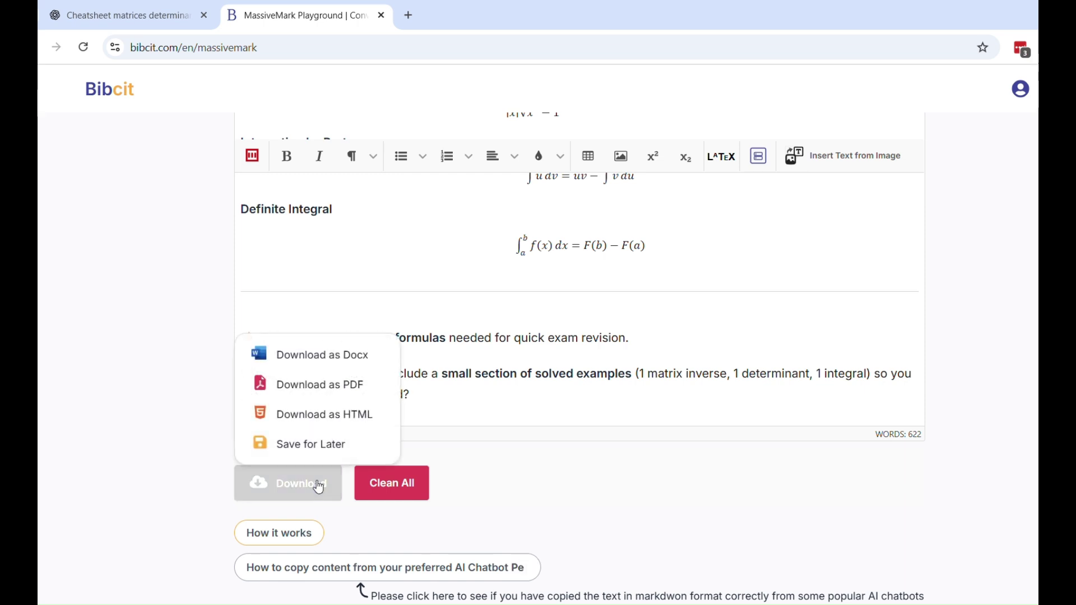
pyautogui.click(312, 357)
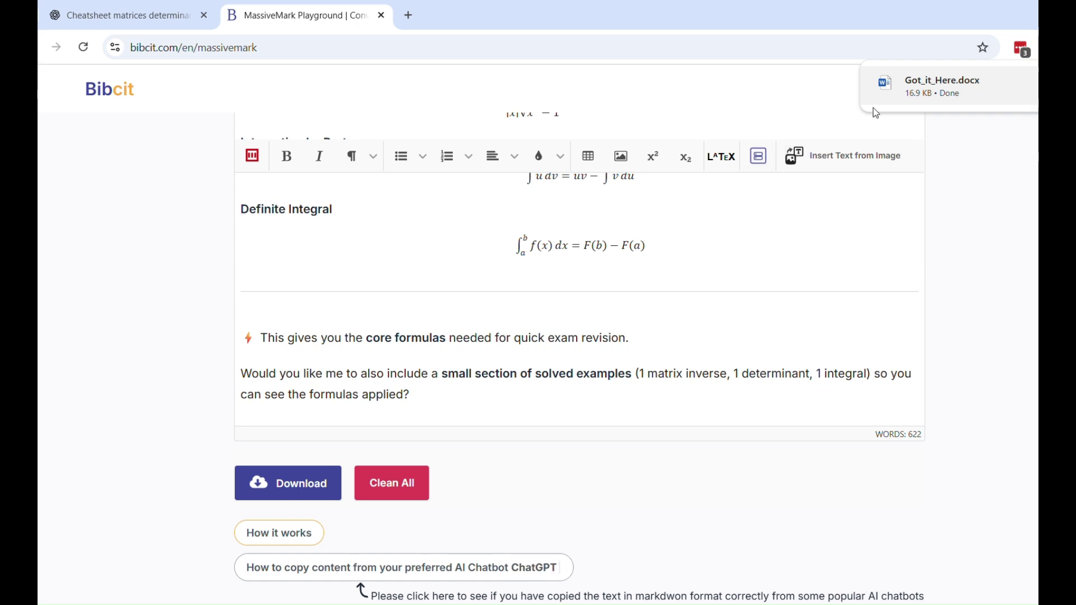
pyautogui.click(941, 84)
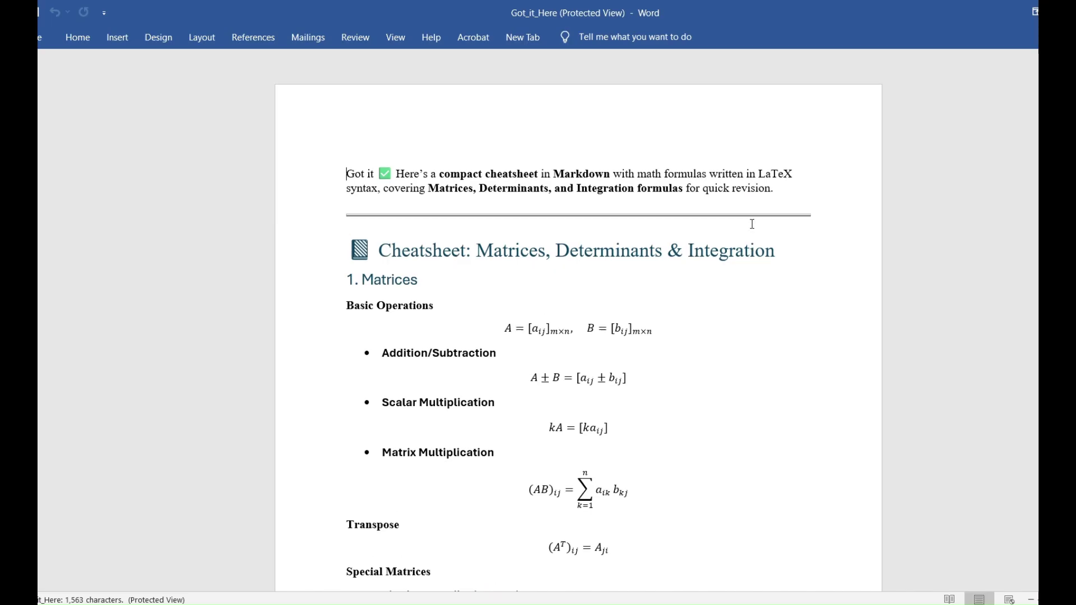
pyautogui.click(613, 63)
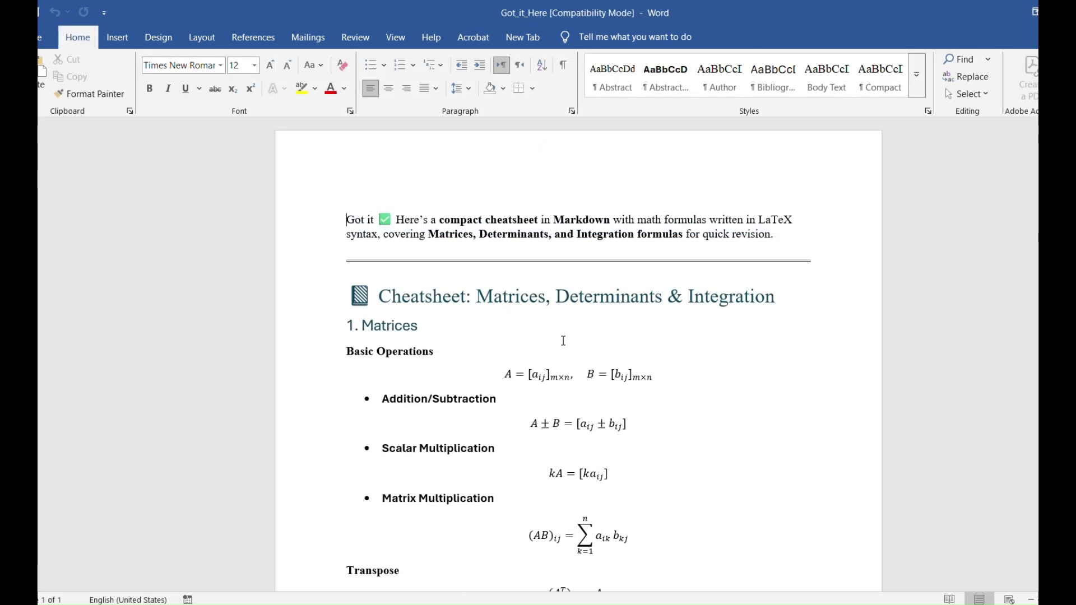
# Examine the equations in the document's Matrices section, from basic operations to the transpose, as editable Word equations
pyautogui.scroll(-3, 562, 338)
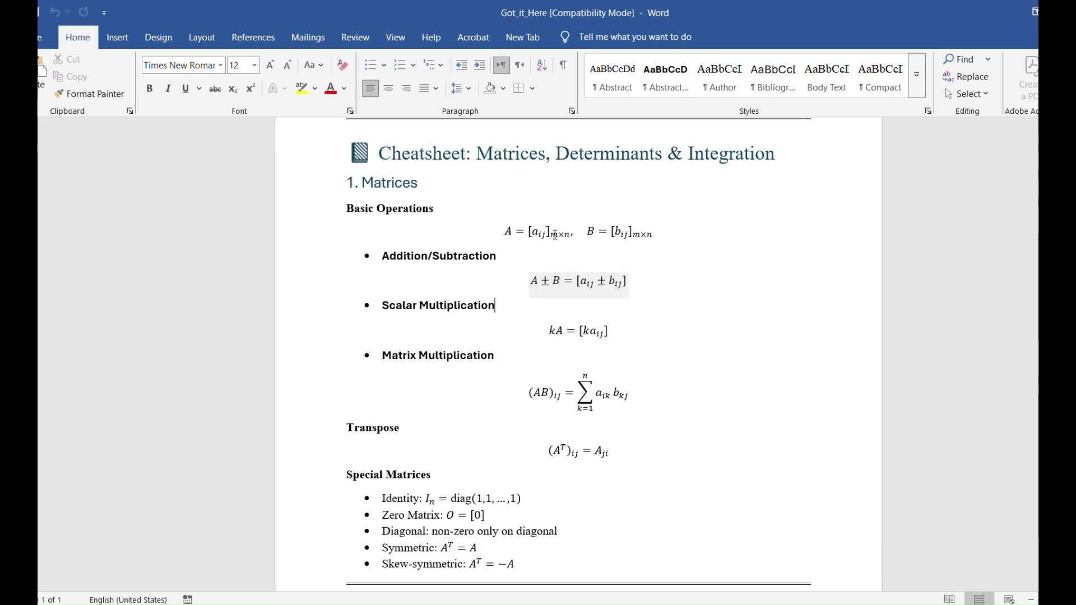
pyautogui.click(554, 234)
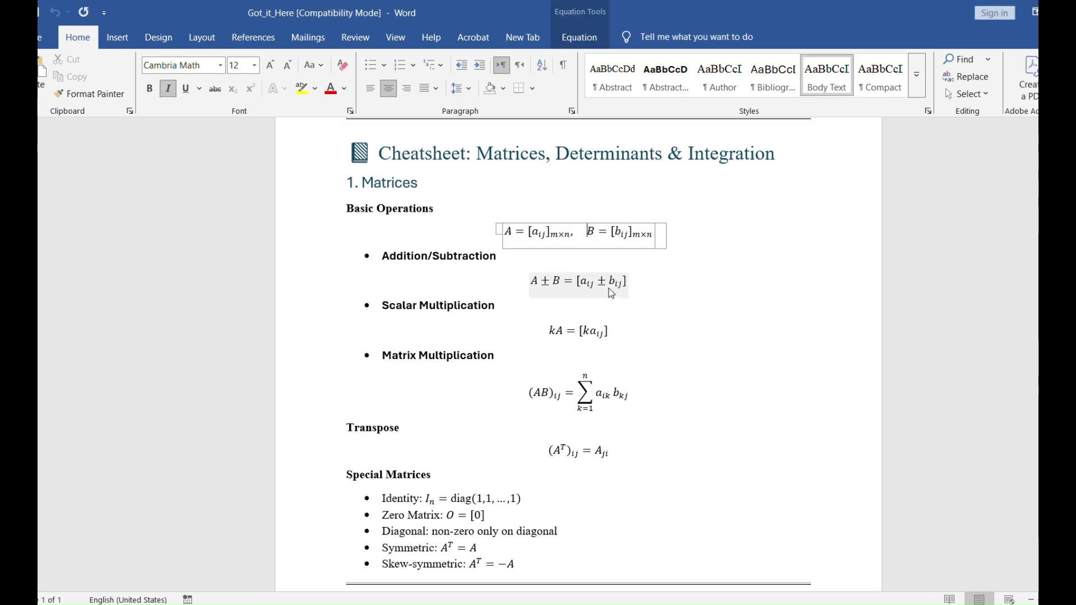
pyautogui.press('Down')
pyautogui.press('Down')
pyautogui.press('Down')
pyautogui.press('Down')
pyautogui.press('Down')
pyautogui.press('Down')
pyautogui.scroll(-2, 592, 391)
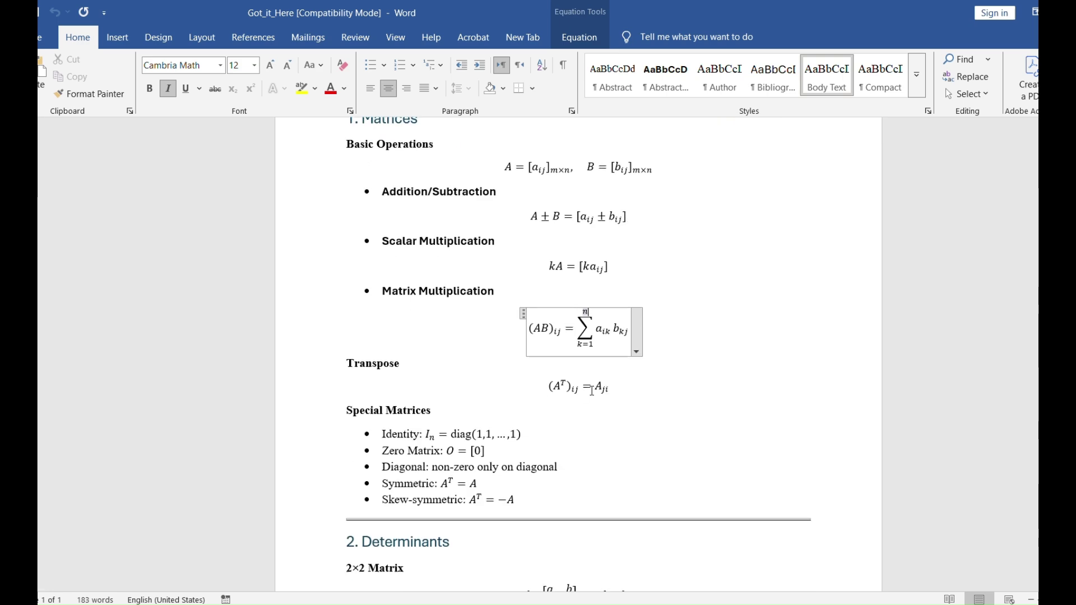
pyautogui.press('Down')
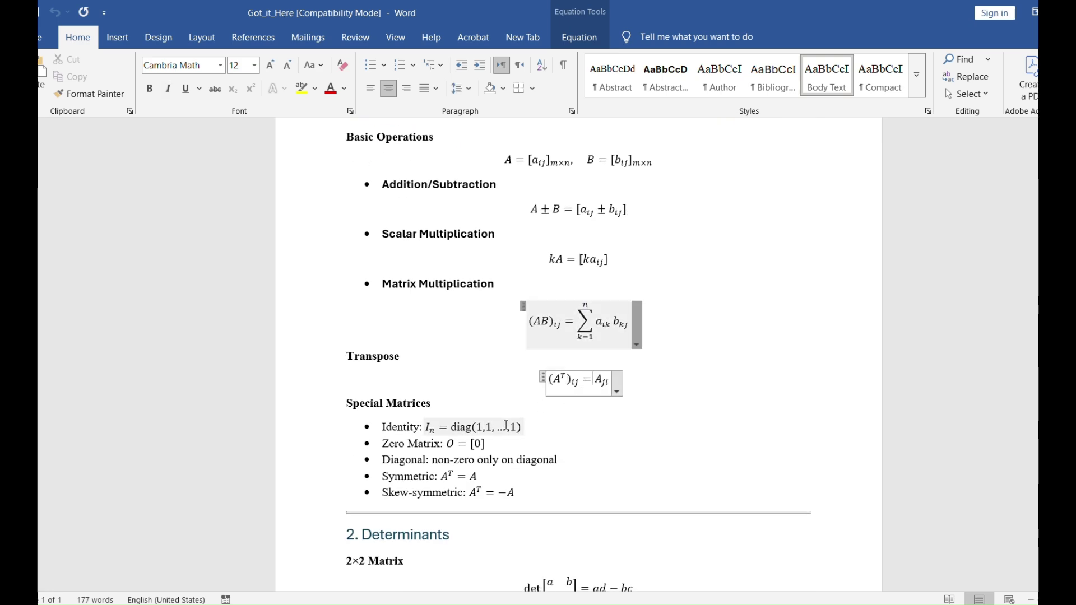
# Check the remaining formulas in the Word document, from special matrices through determinants and integrals to the closing text
pyautogui.click(465, 460)
pyautogui.scroll(-8, 587, 376)
pyautogui.scroll(-16, 587, 377)
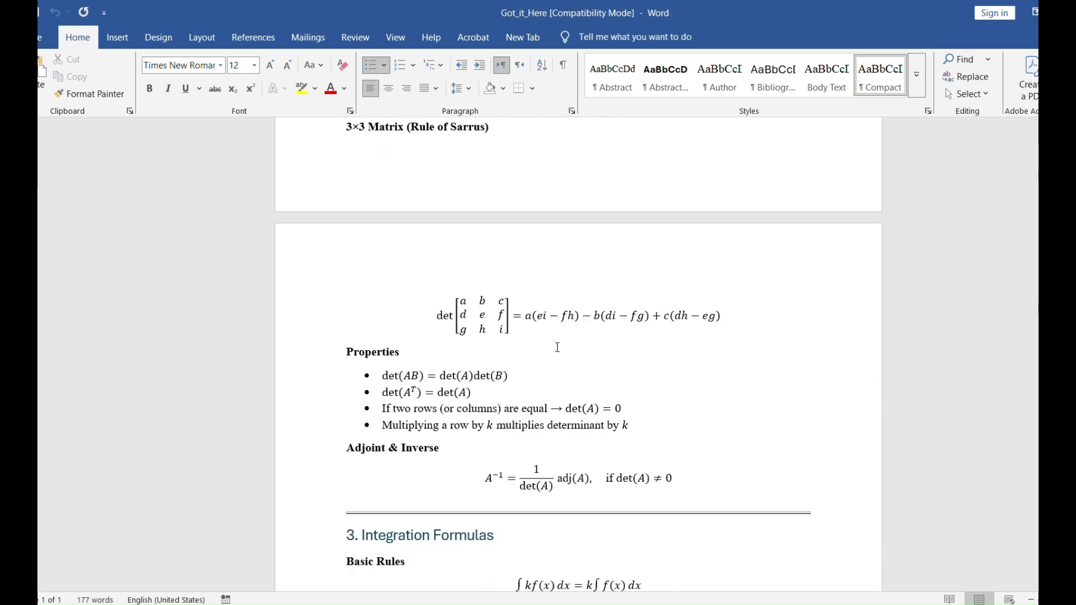
pyautogui.scroll(7, 558, 327)
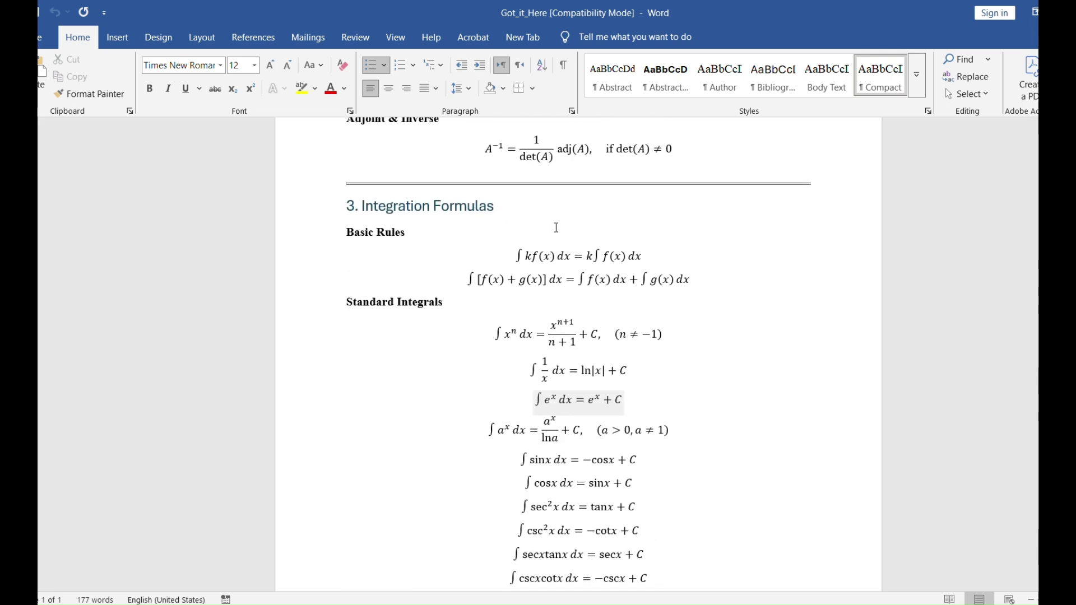
pyautogui.scroll(-5, 538, 297)
pyautogui.scroll(5, 519, 272)
pyautogui.scroll(-20, 504, 278)
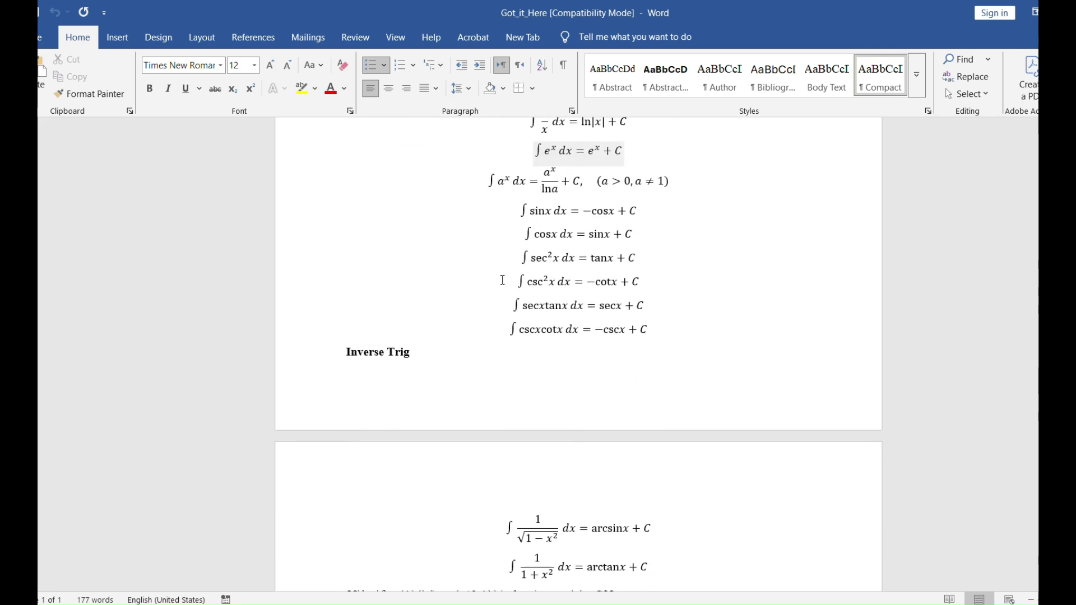
pyautogui.scroll(4, 549, 322)
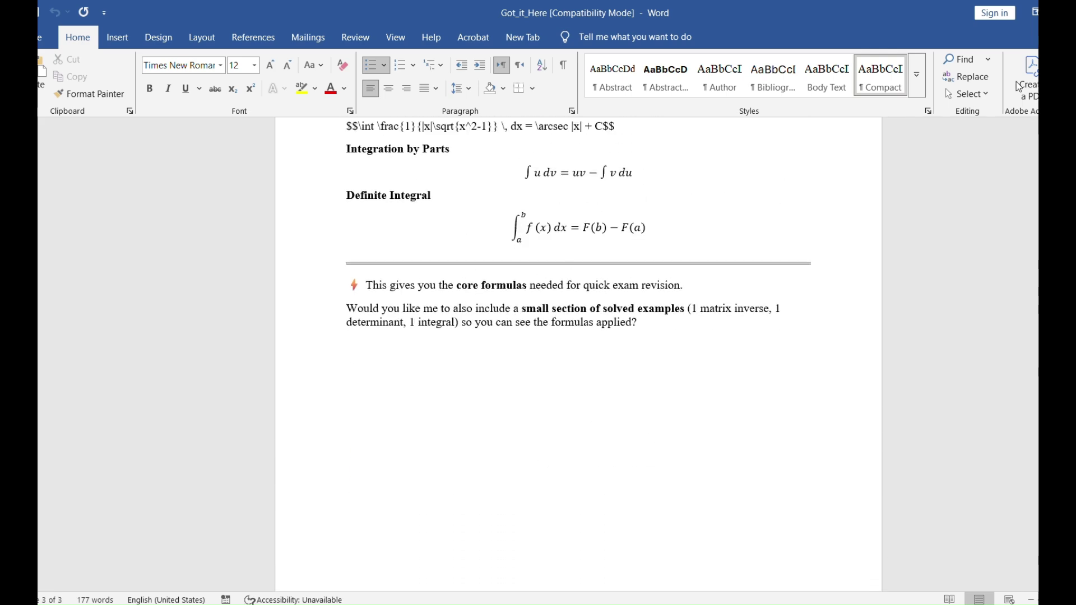
# Switch back to ChatGPT and copy the phrase "wrapped inside a Markdown code block" from the reply's introductory sentence
pyautogui.hotkey('alt', 'Tab')
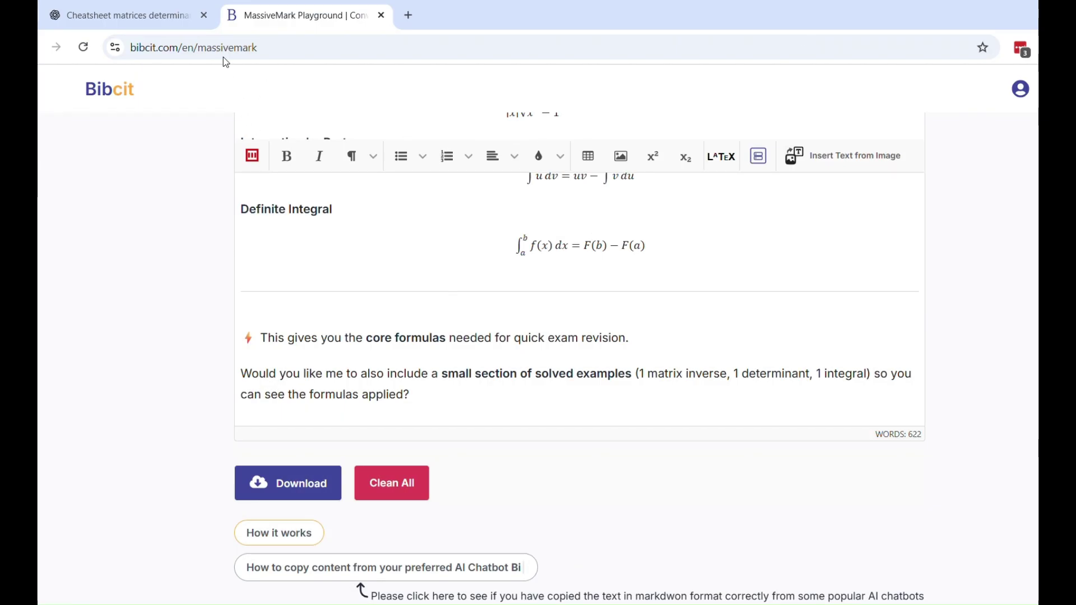
pyautogui.click(151, 15)
pyautogui.scroll(3, 560, 271)
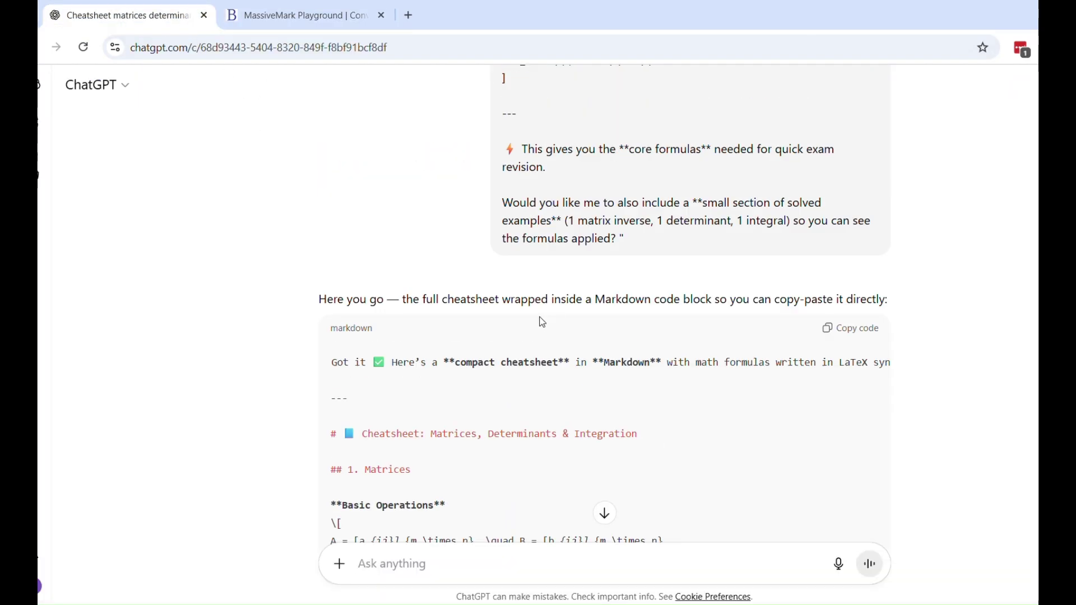
pyautogui.moveTo(502, 302); pyautogui.dragTo(709, 300)
pyautogui.rightClick(710, 300)
pyautogui.click(739, 324)
pyautogui.rightClick(633, 302)
pyautogui.click(665, 326)
# Begin a new ChatGPT prompt with "Give me the proof of the navier stokes equation"
pyautogui.click(523, 561)
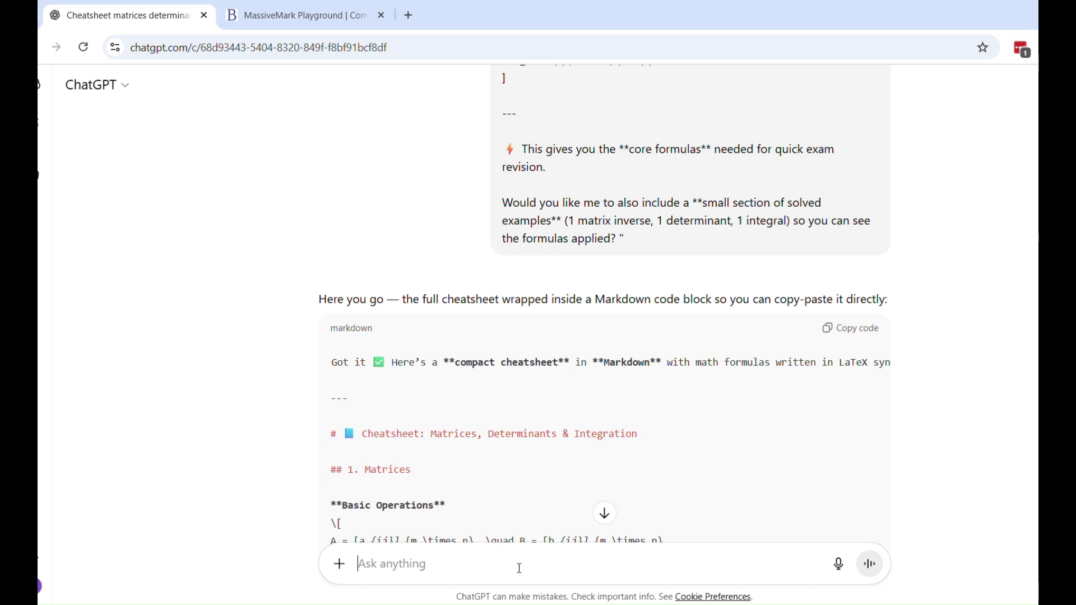
pyautogui.write('G')
pyautogui.write('ive me the proof o')
pyautogui.write('d th')
pyautogui.press('BackSpace')
pyautogui.press('BackSpace')
pyautogui.press('BackSpace')
pyautogui.press('BackSpace')
pyautogui.write('f')
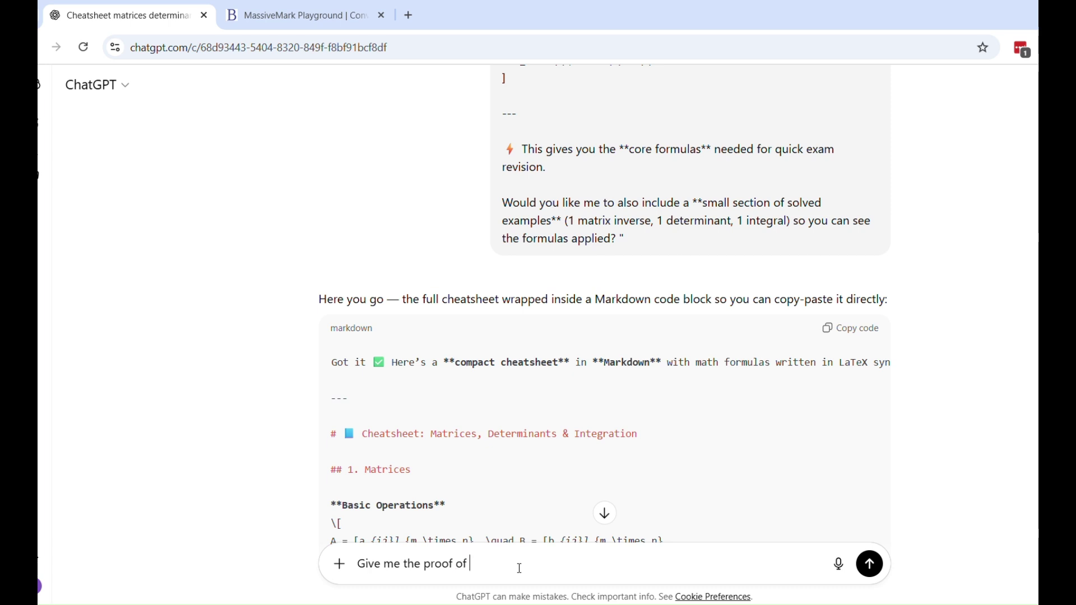
pyautogui.write(' the navo')
pyautogui.write('er stokes')
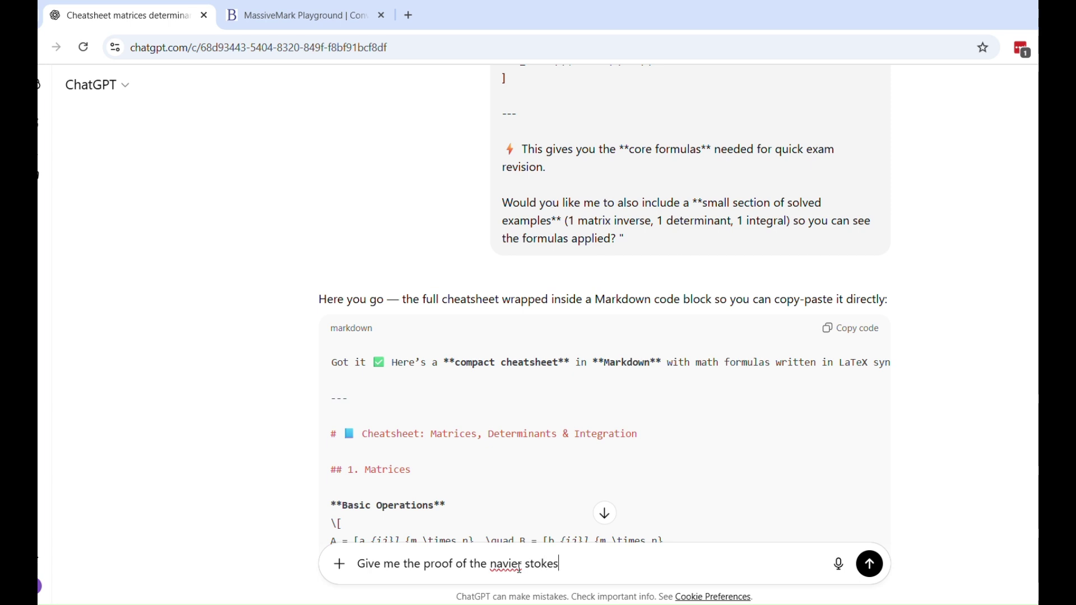
pyautogui.write(' equation')
# Add "Make the output wrapped inside a Markdown code block." to the prompt and send it
pyautogui.write('Make the putput')
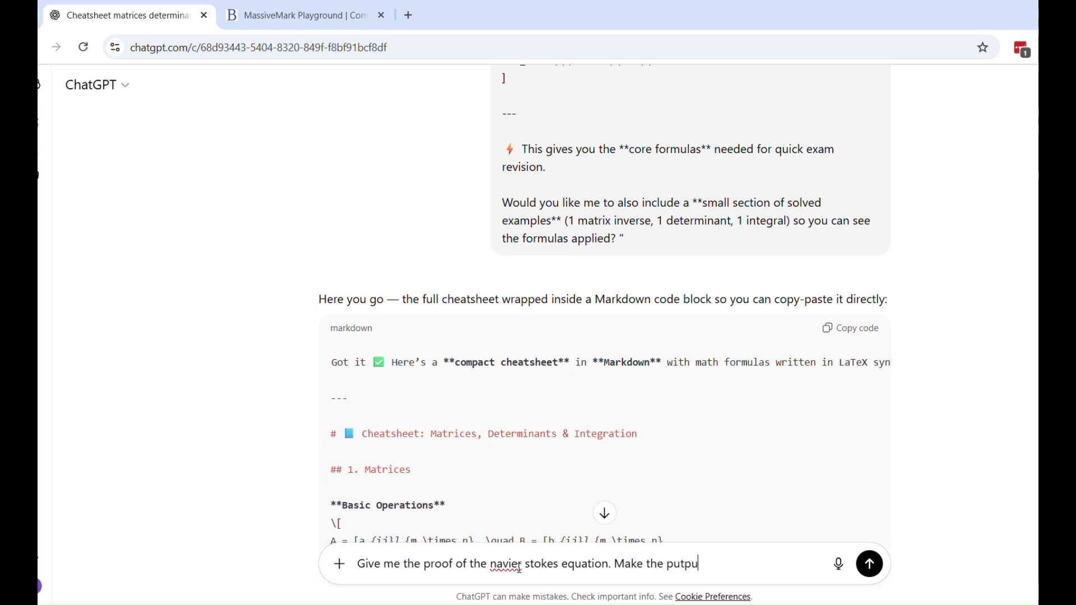
pyautogui.press('BackSpace')
pyautogui.press('BackSpace')
pyautogui.press('BackSpace')
pyautogui.press('BackSpace')
pyautogui.press('BackSpace')
pyautogui.press('BackSpace')
pyautogui.press('BackSpace')
pyautogui.write('output wrapped inside a Markdown code block.')
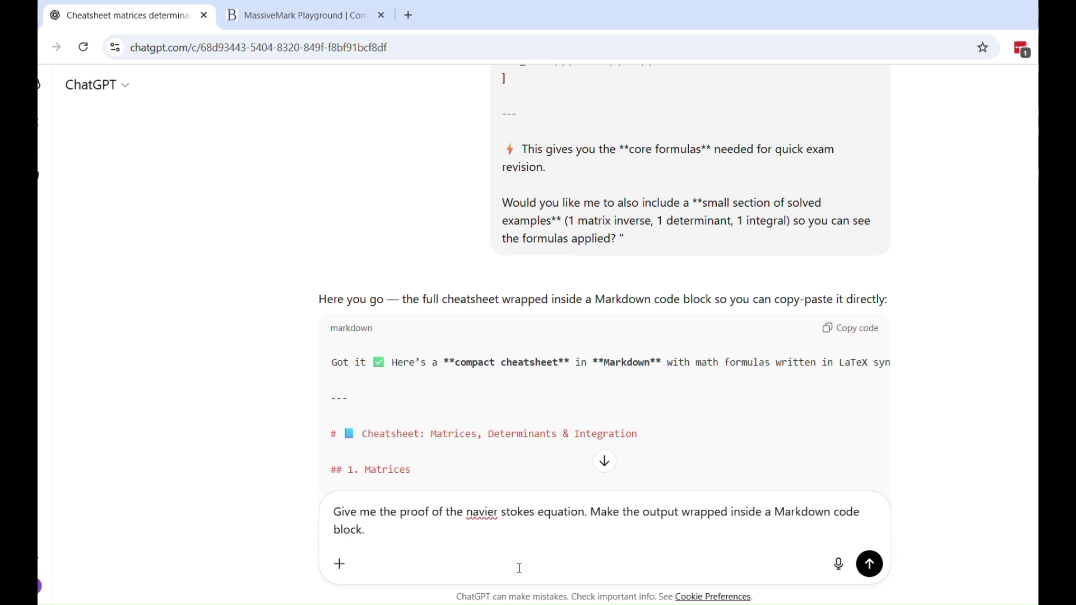
pyautogui.moveTo(590, 512); pyautogui.dragTo(840, 526)
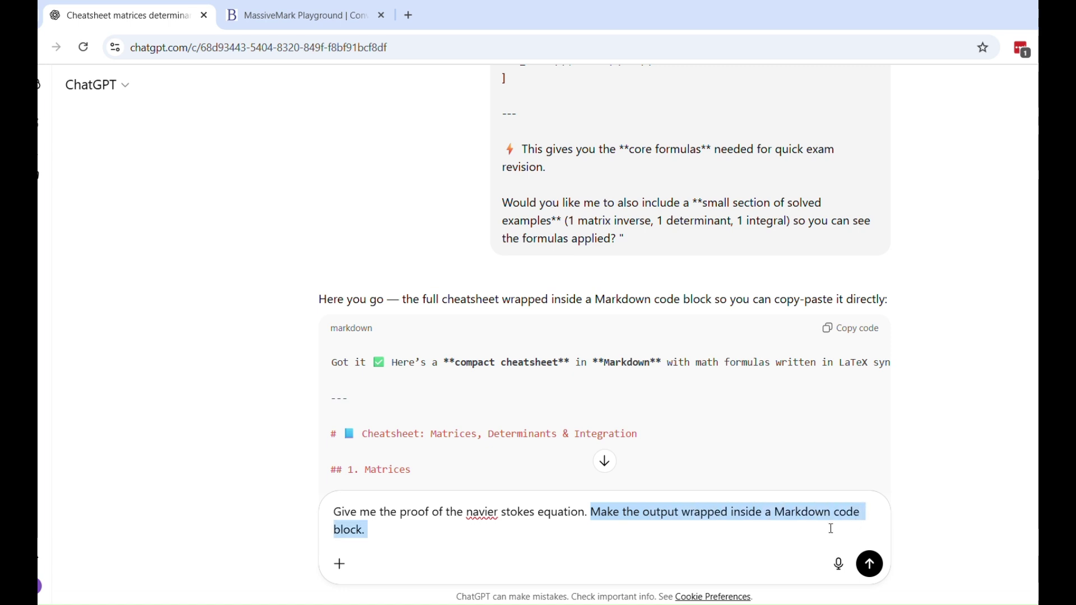
pyautogui.click(770, 525)
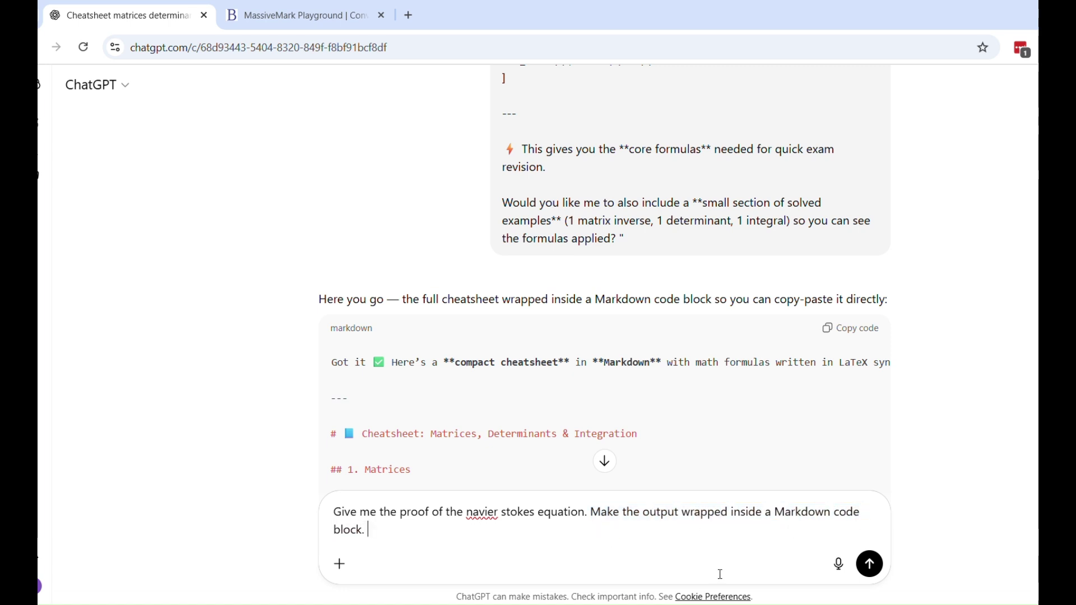
pyautogui.click(869, 564)
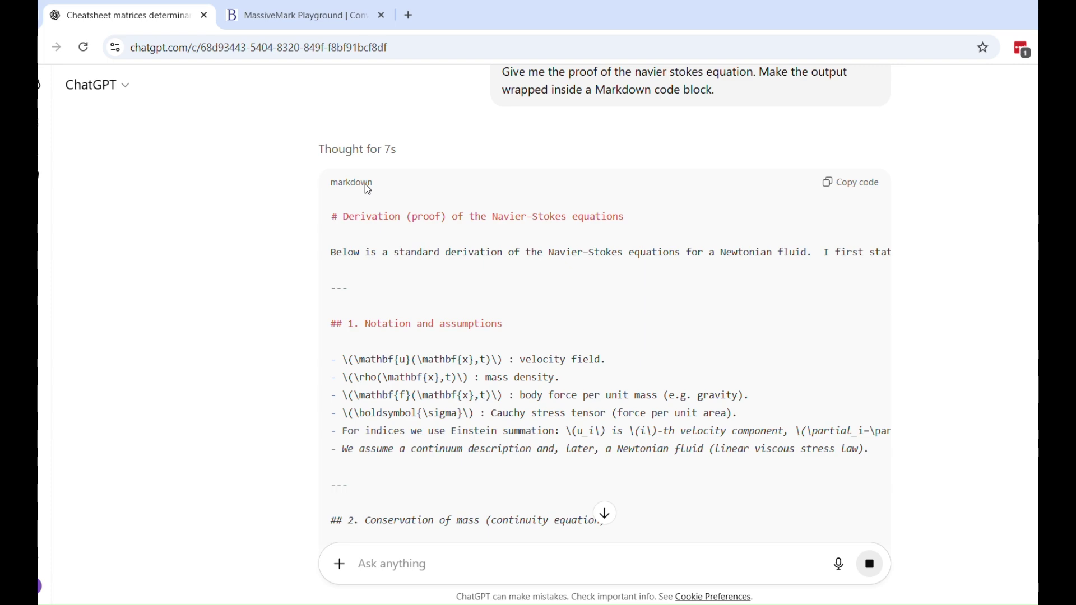
# Follow the generated Navier–Stokes derivation through its numbered sections to the end of the markdown code block
pyautogui.scroll(-8, 369, 193)
pyautogui.scroll(-12, 413, 244)
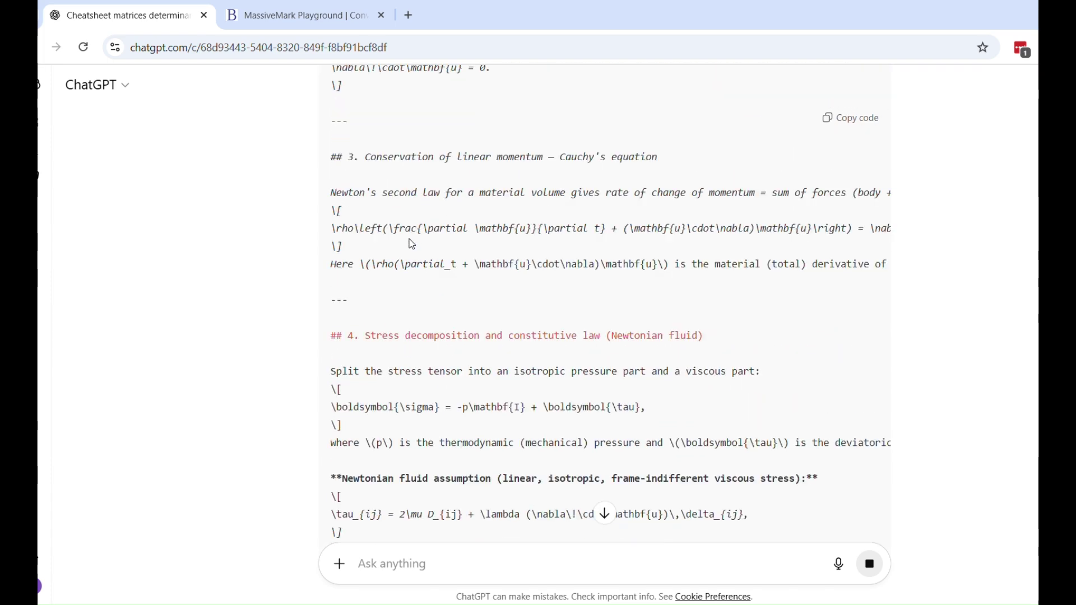
pyautogui.scroll(-2, 448, 279)
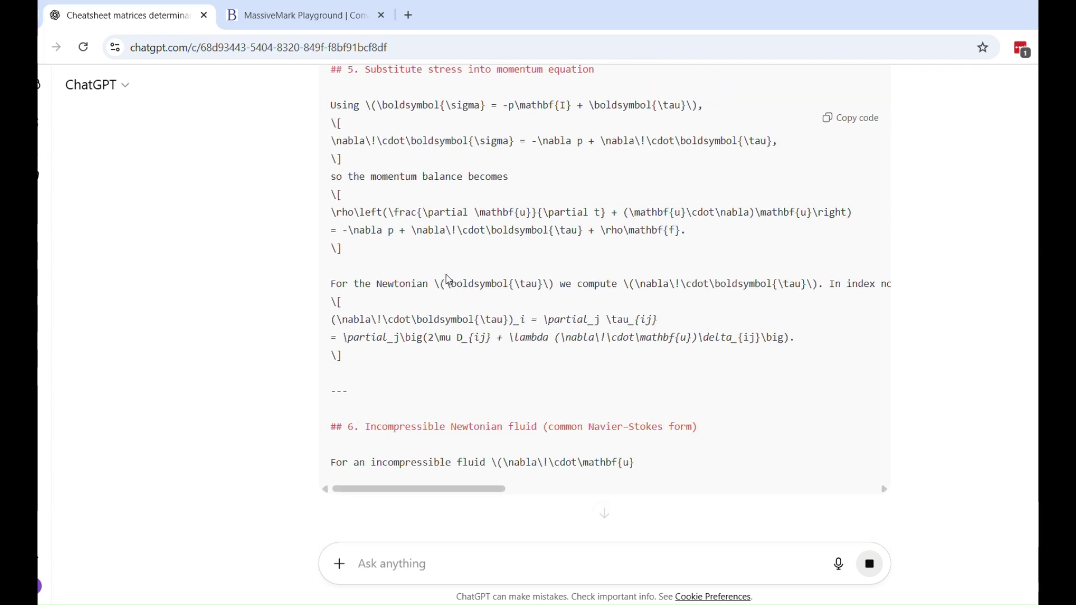
pyautogui.scroll(-2, 449, 280)
pyautogui.scroll(-4, 449, 280)
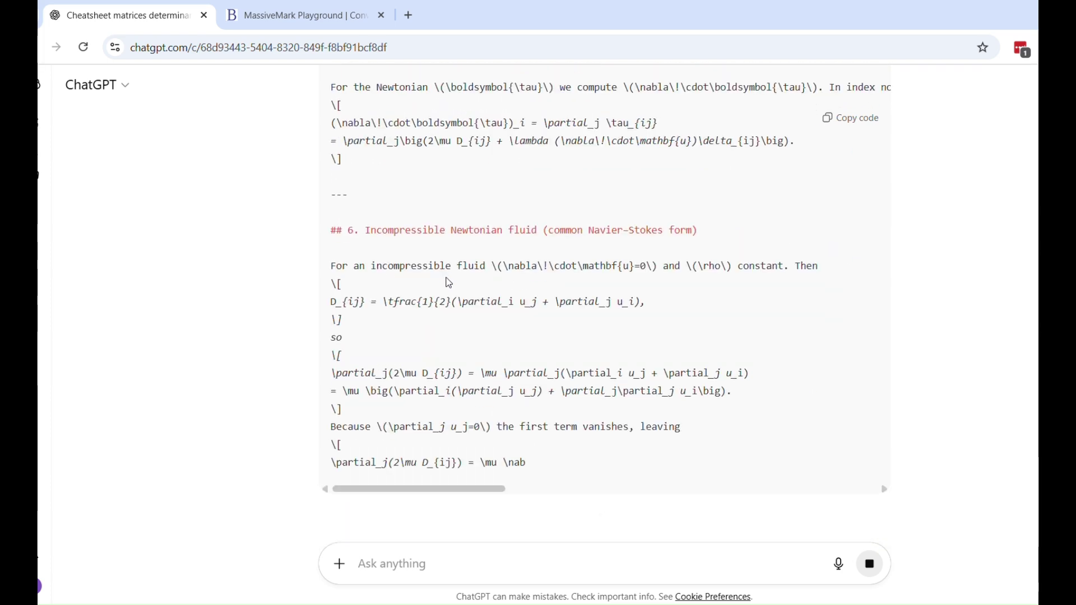
pyautogui.scroll(-1, 448, 276)
pyautogui.scroll(-5, 448, 279)
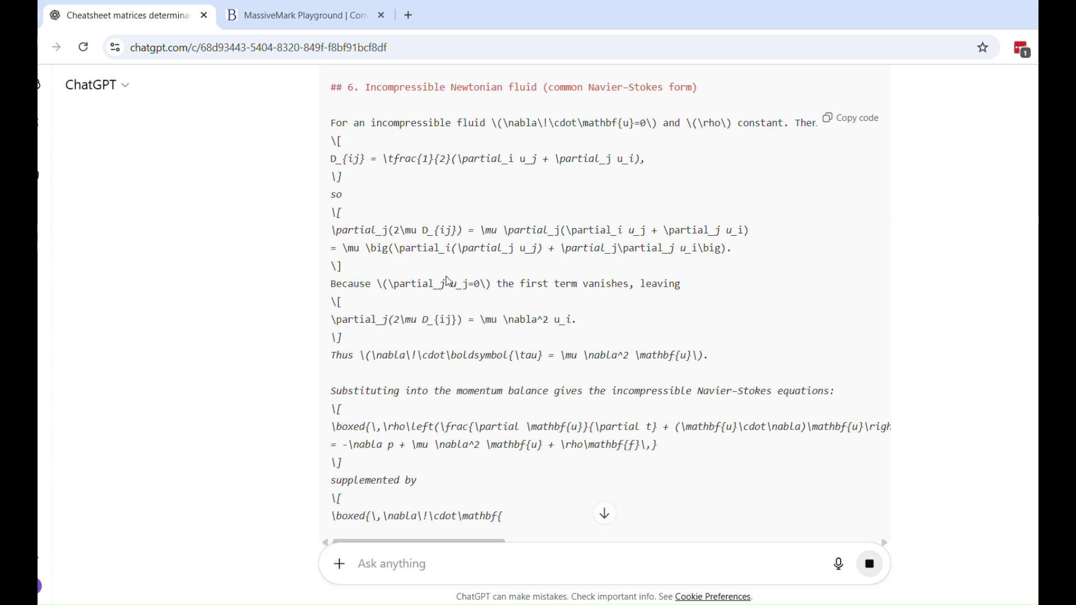
pyautogui.scroll(-1, 449, 282)
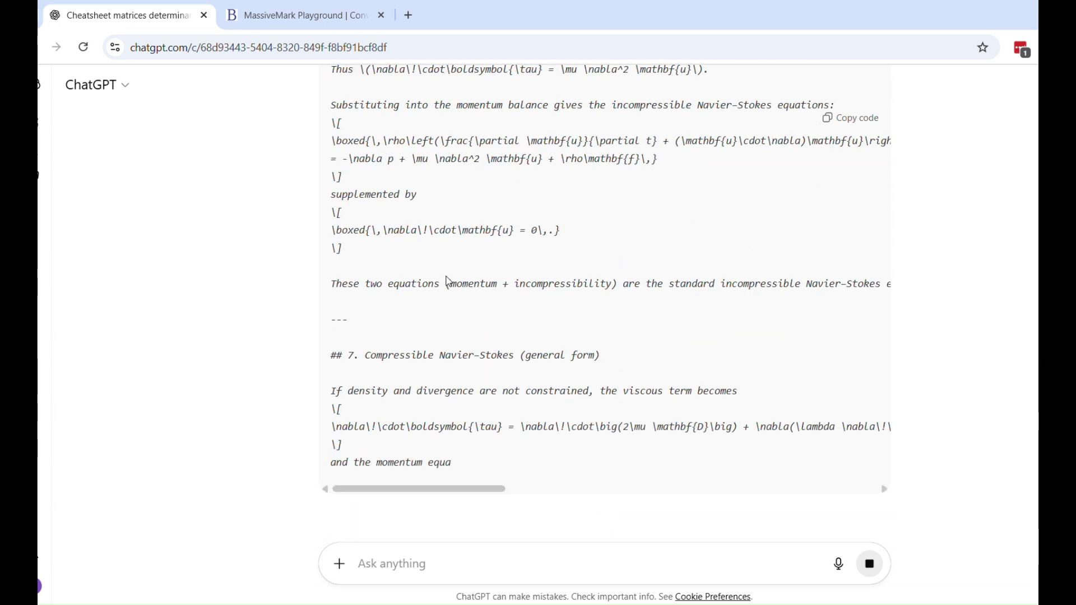
pyautogui.scroll(-2, 449, 281)
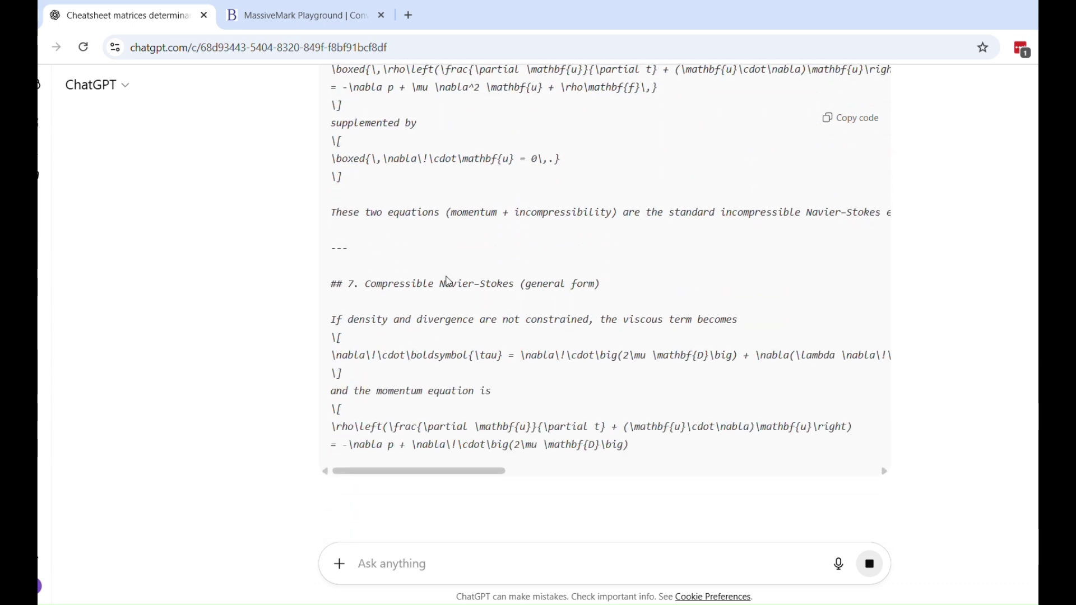
pyautogui.scroll(-4, 449, 282)
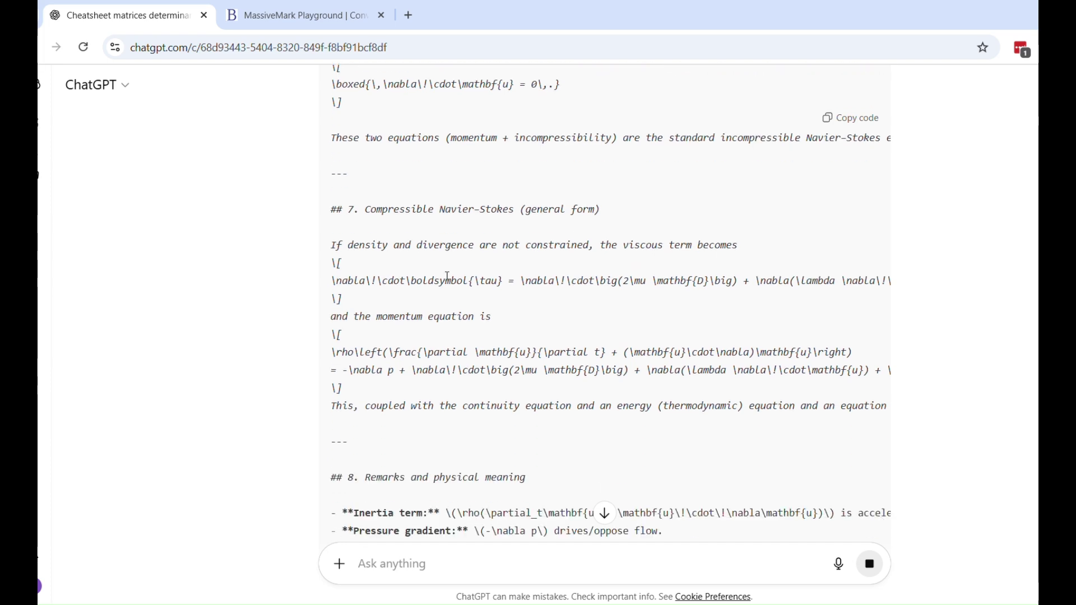
pyautogui.scroll(-3, 448, 281)
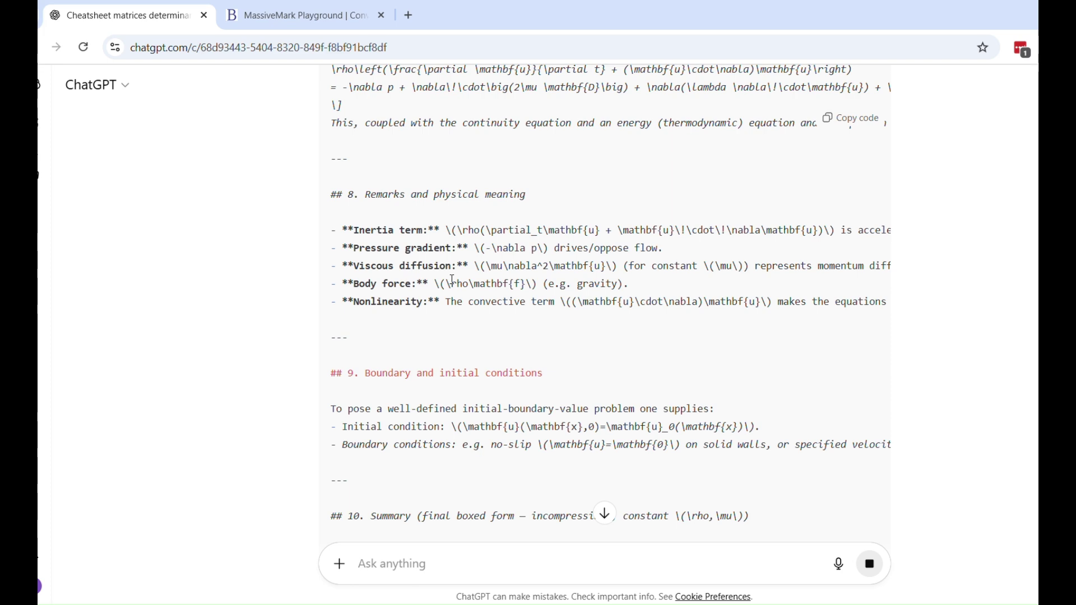
pyautogui.scroll(-7, 495, 252)
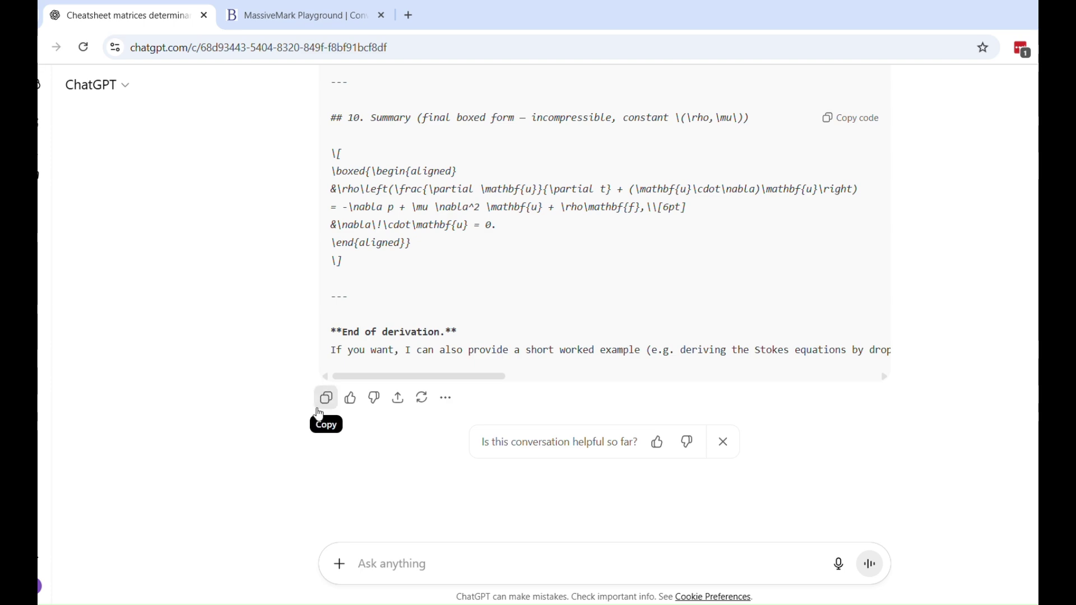
# Copy the complete markdown code block containing the Navier–Stokes derivation
pyautogui.scroll(15, 502, 353)
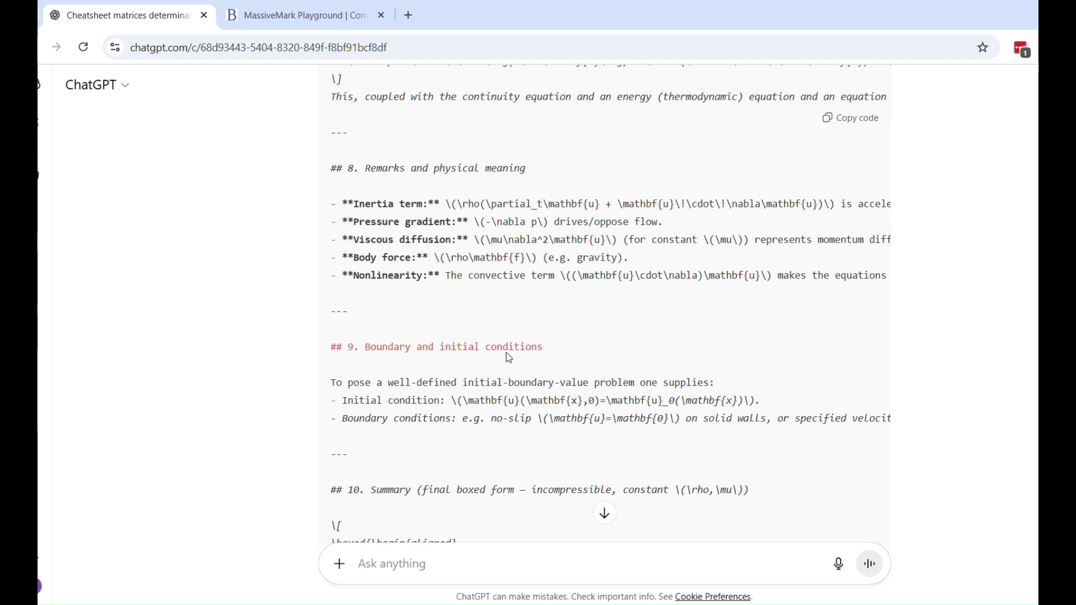
pyautogui.scroll(20, 507, 353)
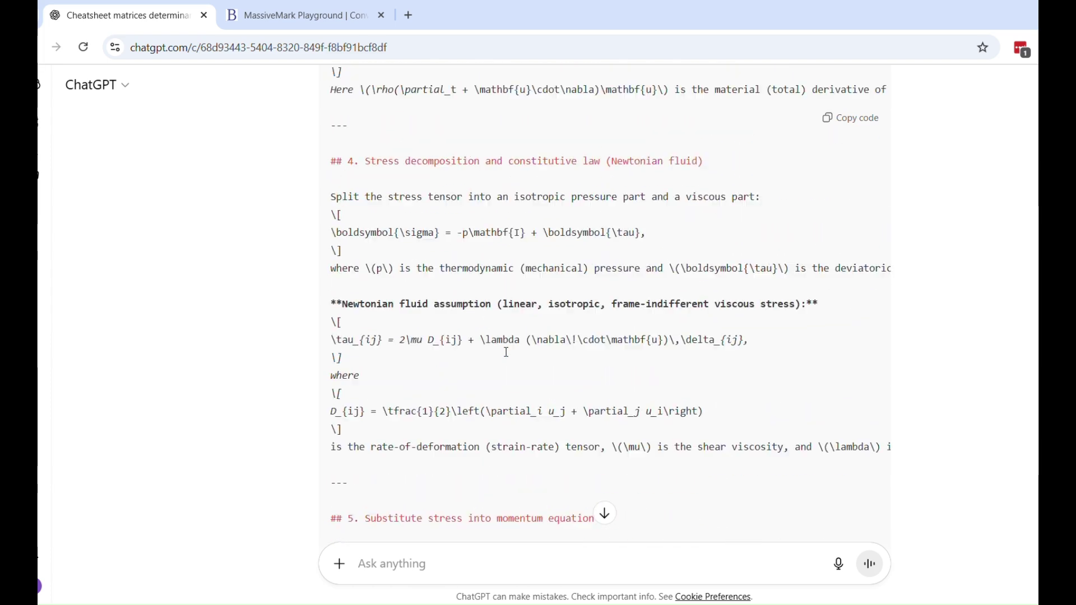
pyautogui.scroll(4, 505, 352)
pyautogui.scroll(-1, 501, 358)
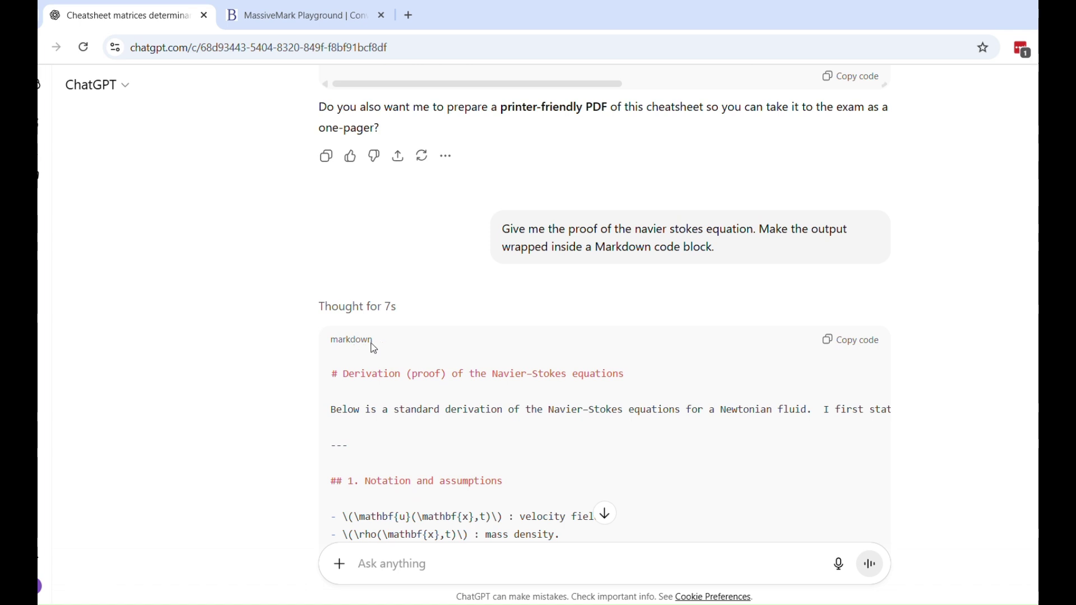
pyautogui.click(857, 347)
# Switch to MassiveMark Playground, start a new line below the cheatsheet, and paste the copied derivation into the markdown input
pyautogui.click(270, 20)
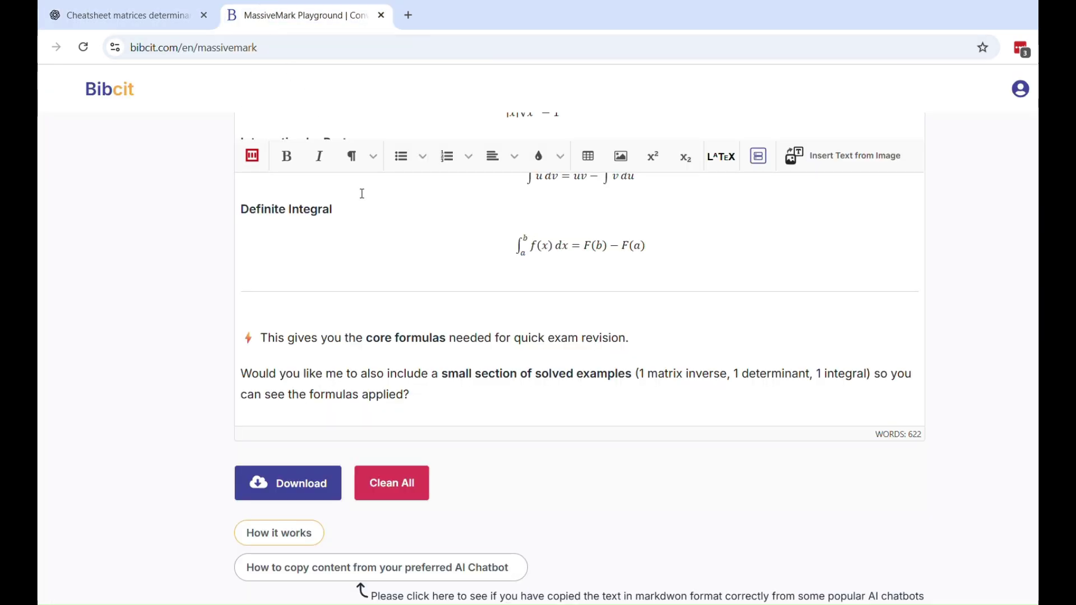
pyautogui.click(436, 411)
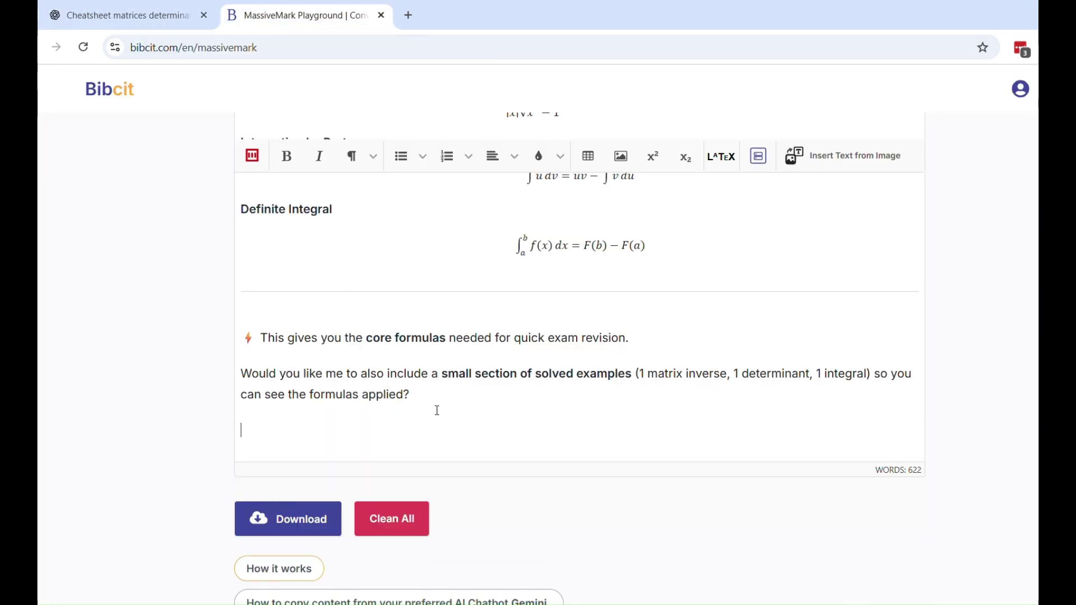
pyautogui.click(257, 164)
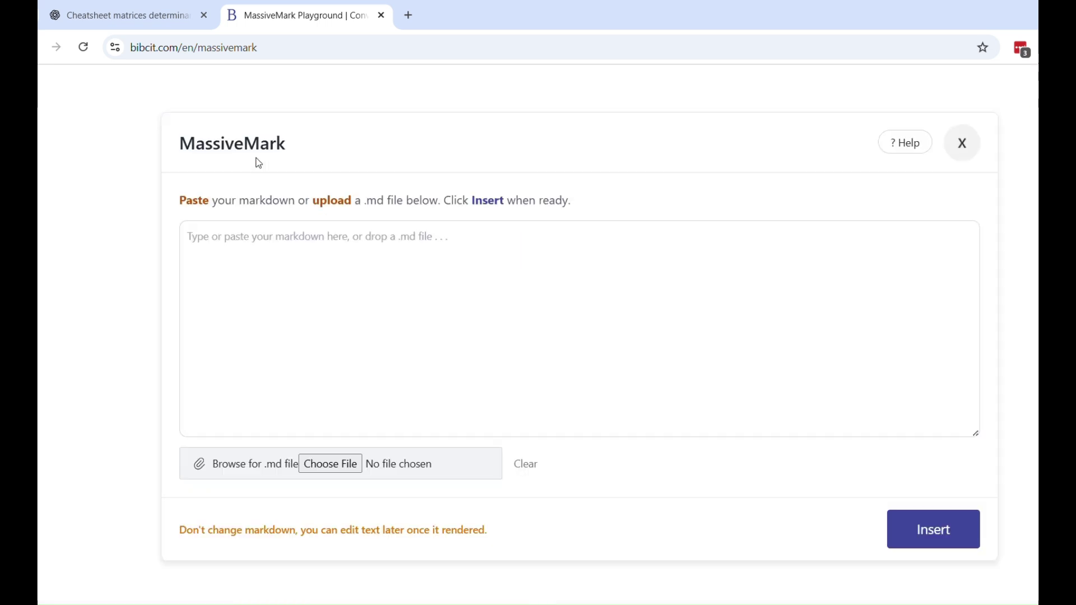
pyautogui.click(261, 276)
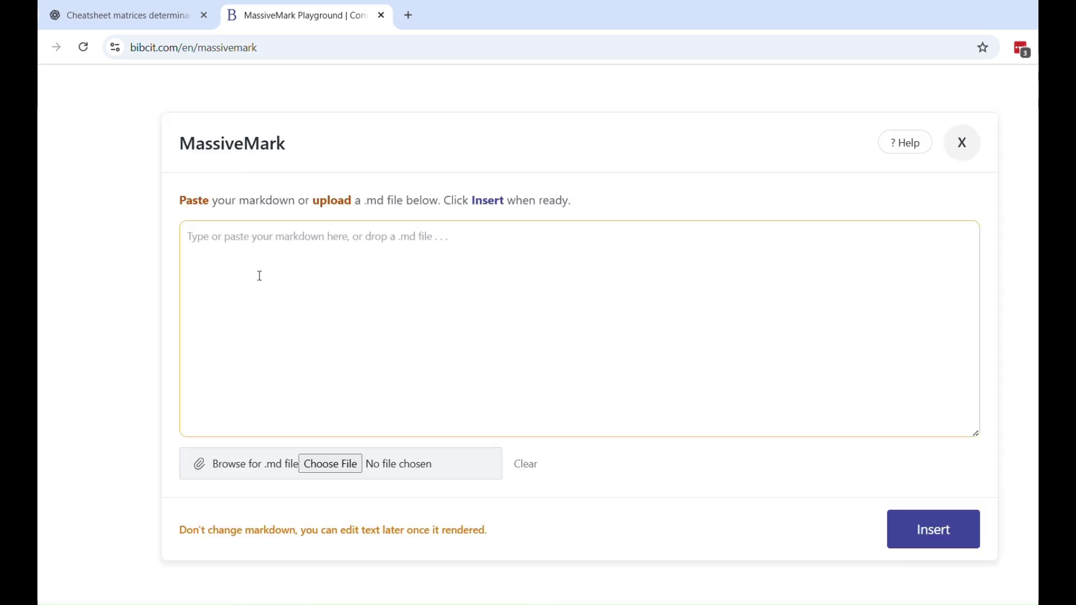
pyautogui.hotkey('ctrl', 'v')
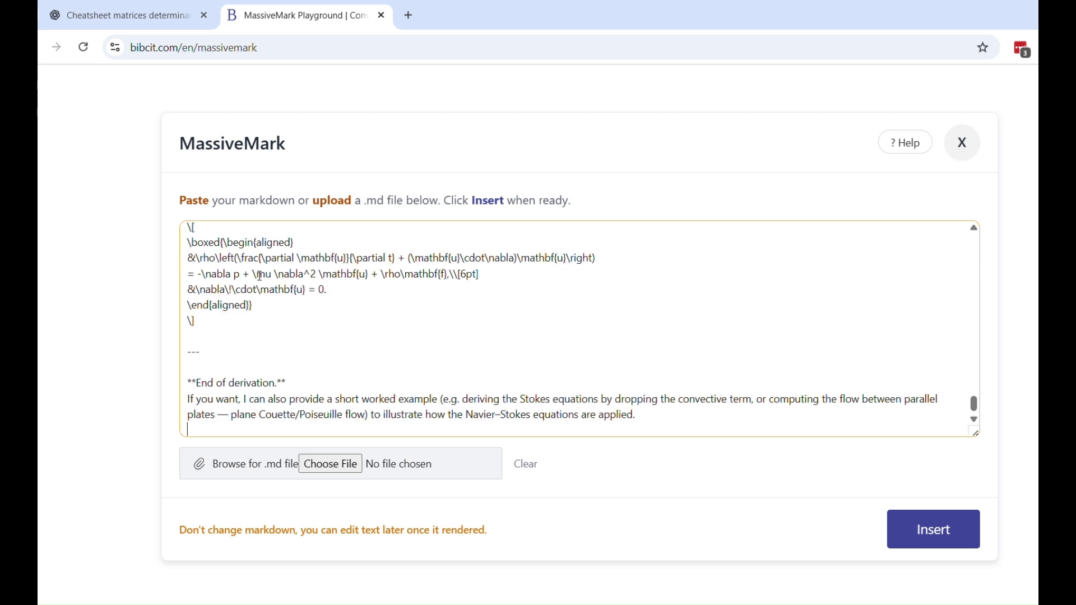
# Insert the pasted markdown into the editor and download the combined cheatsheet and Navier–Stokes derivation as a Word document
pyautogui.scroll(20, 365, 345)
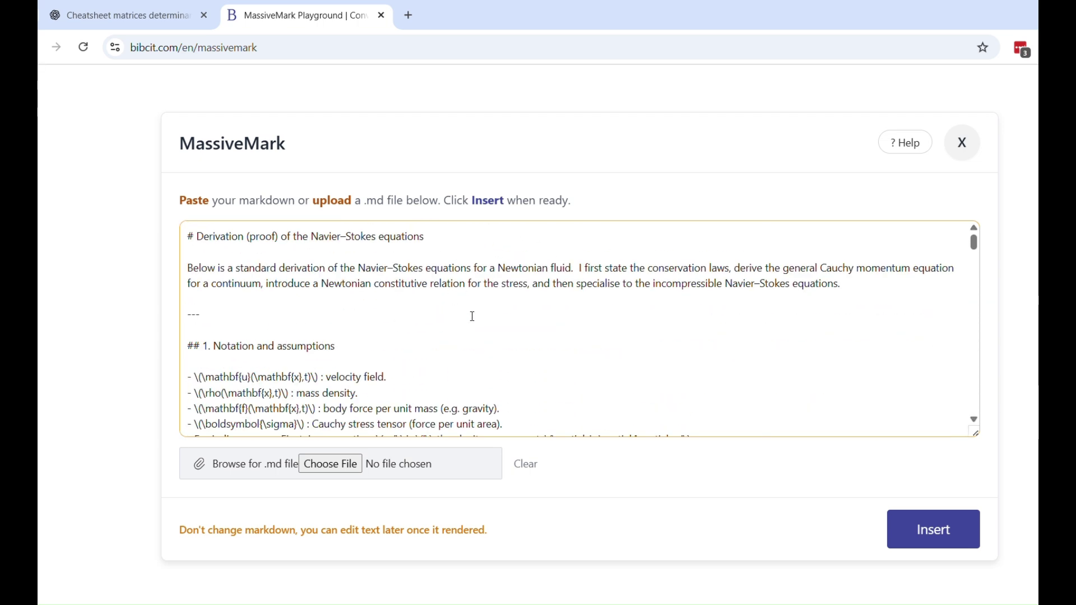
pyautogui.click(925, 532)
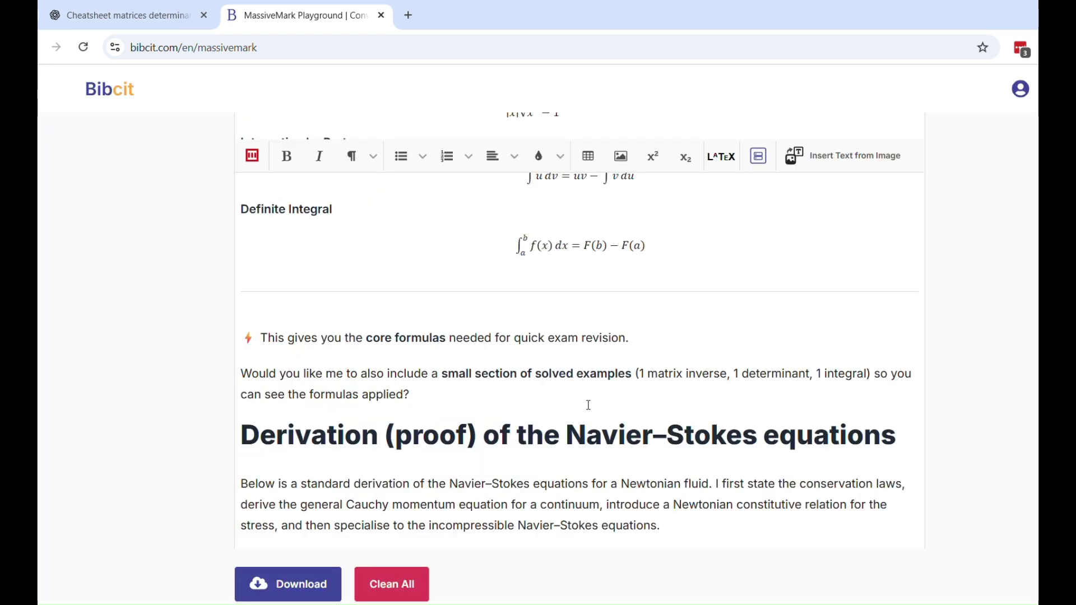
pyautogui.scroll(-10, 589, 405)
pyautogui.scroll(-10, 590, 373)
pyautogui.scroll(-10, 599, 374)
pyautogui.scroll(-10, 599, 375)
pyautogui.scroll(-1, 600, 376)
pyautogui.scroll(1, 380, 447)
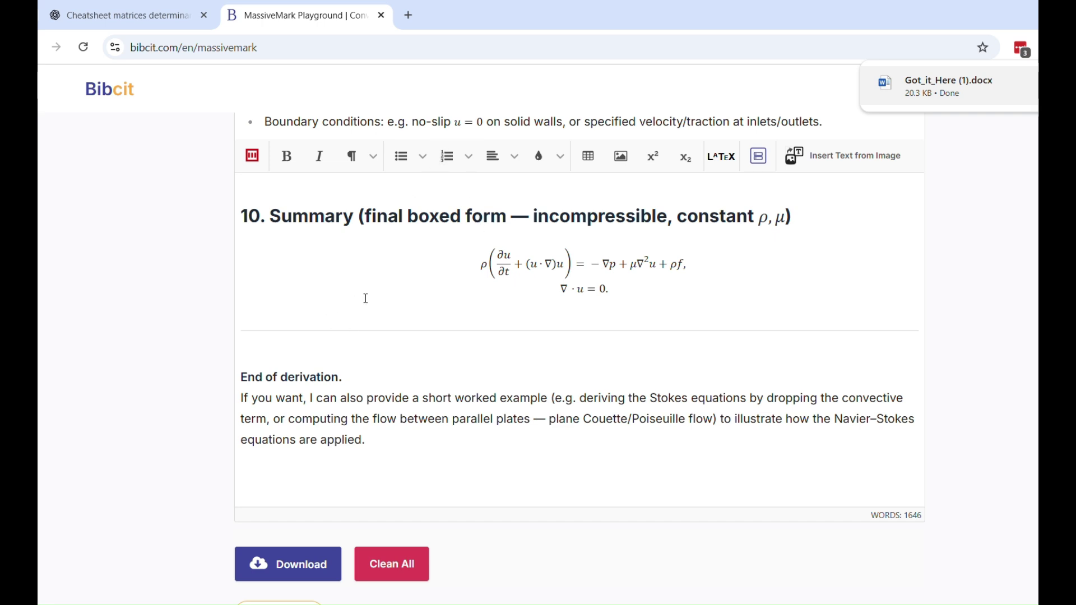
# Open the downloaded Got_it_Here (1).docx in Word and enable editing
pyautogui.click(903, 91)
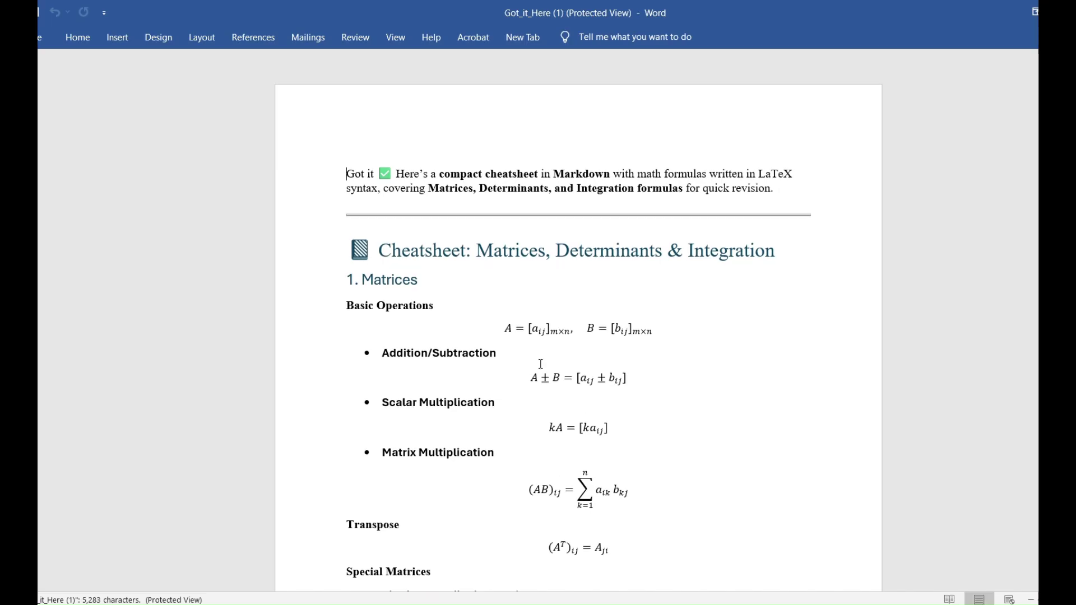
pyautogui.click(601, 66)
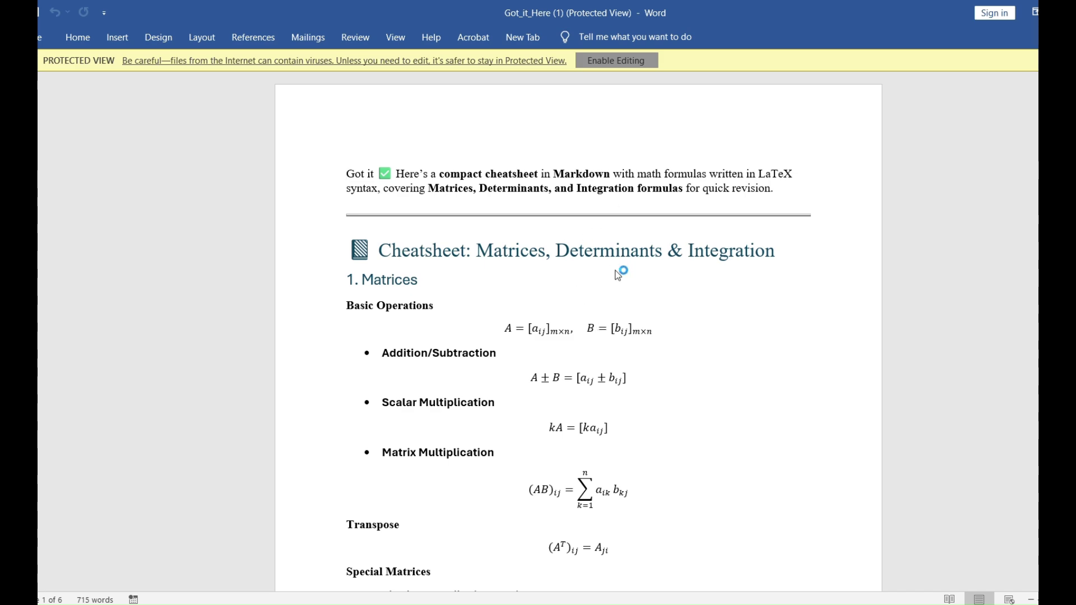
# Find the Navier–Stokes derivation in the Word document and select its heading with the beginning of the introductory paragraph
pyautogui.scroll(-1, 607, 185)
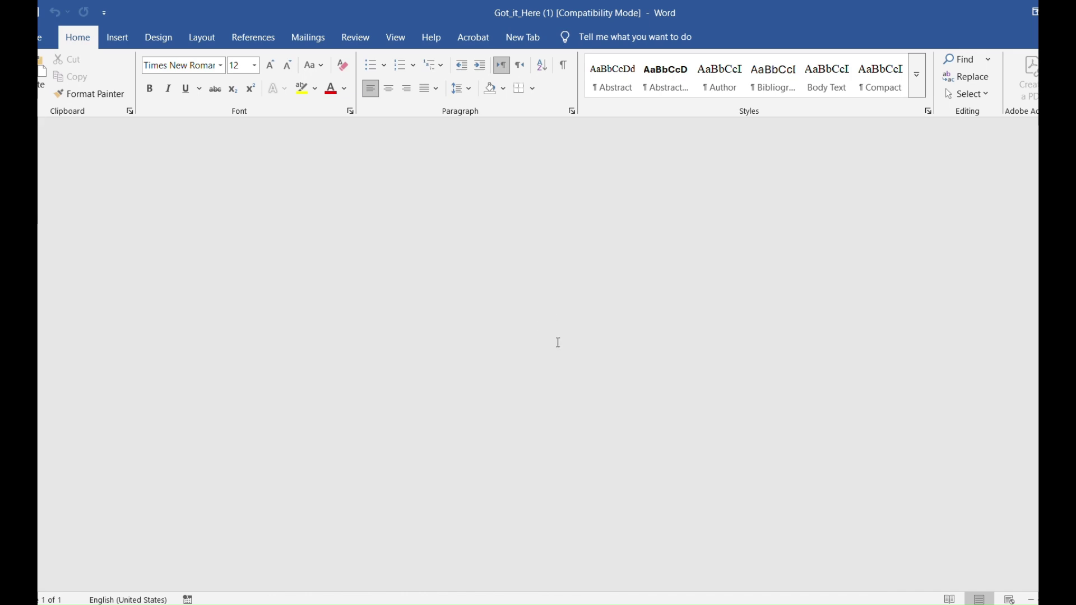
pyautogui.scroll(-10, 558, 340)
pyautogui.scroll(-20, 573, 296)
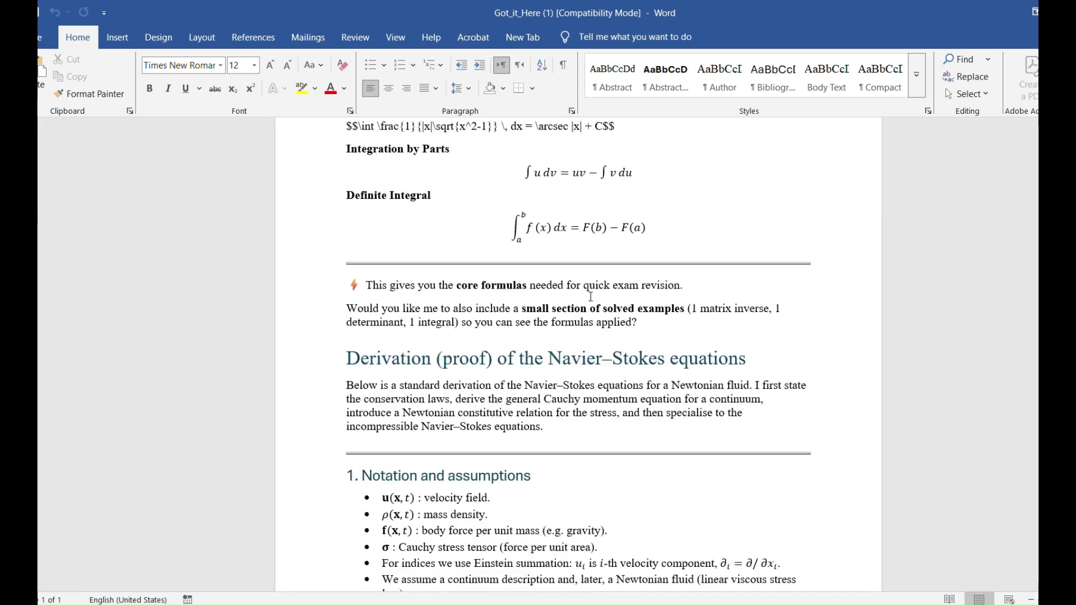
pyautogui.scroll(-3, 559, 298)
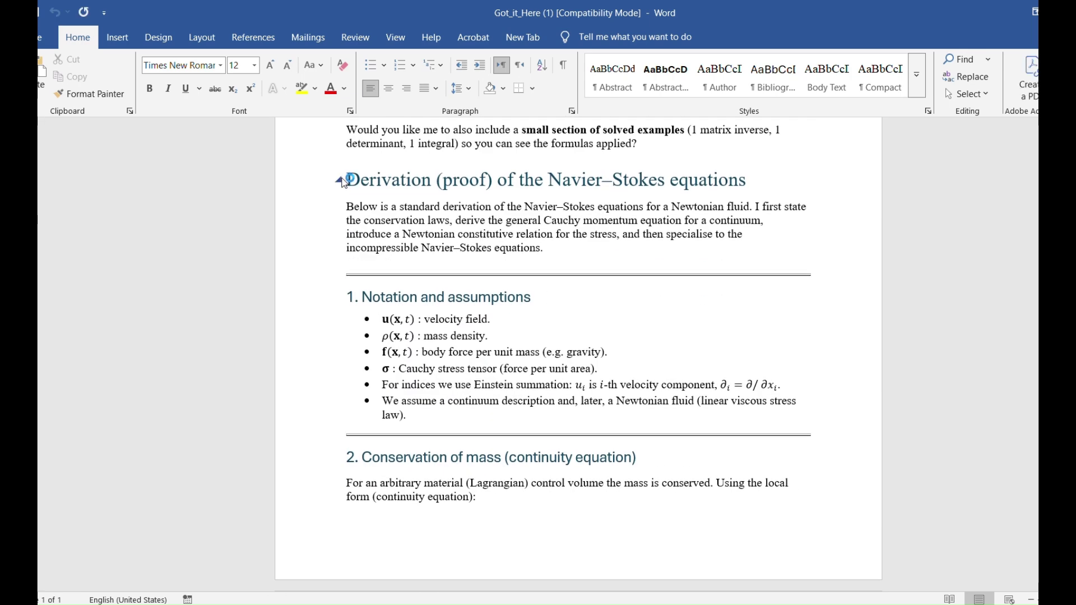
pyautogui.tripleClick(694, 184)
pyautogui.click(689, 180)
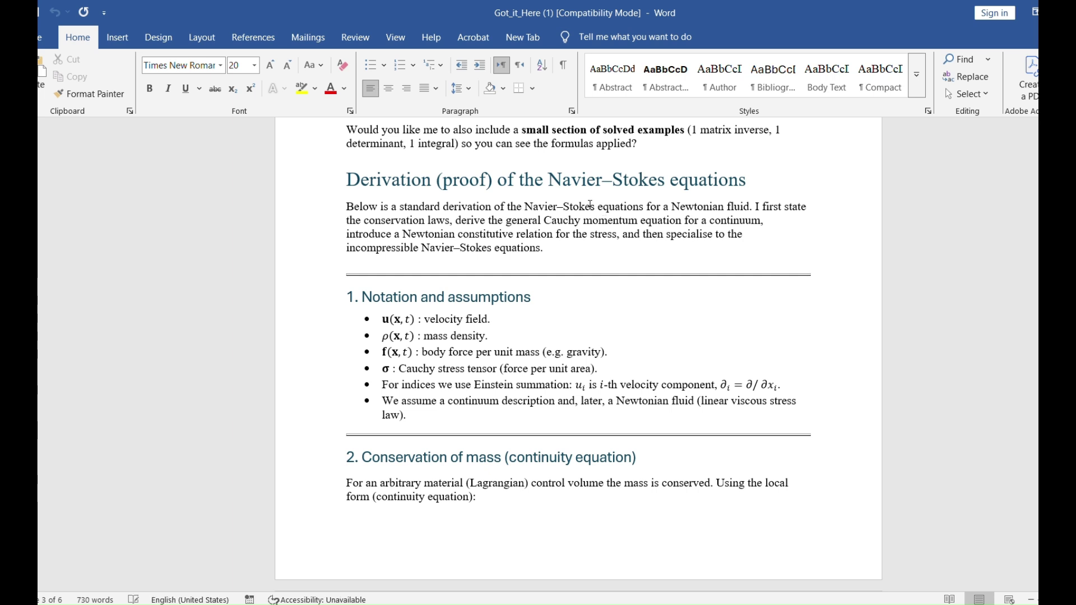
pyautogui.moveTo(364, 188); pyautogui.dragTo(701, 207)
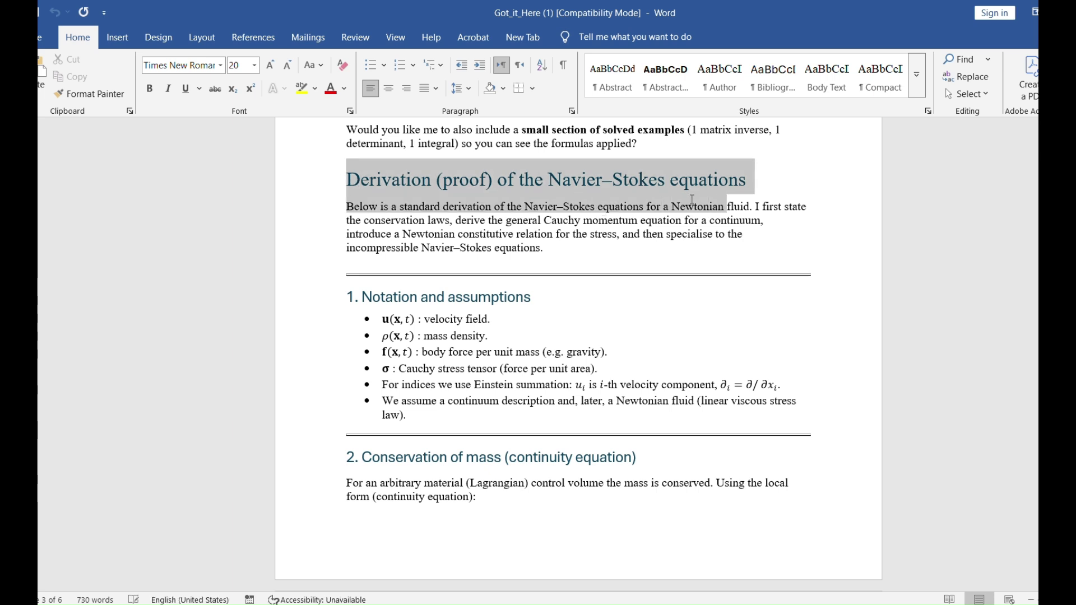